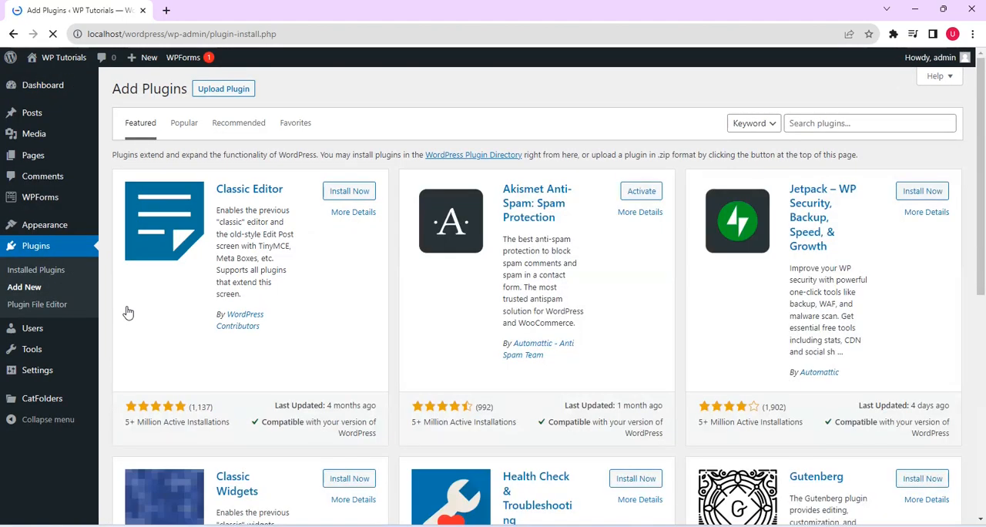
# Step: Search the plugin directory for "all in one wp security" and install and activate the All-In-One Security (AIOS) plugin
pyautogui.click(861, 124)
pyautogui.write('all')
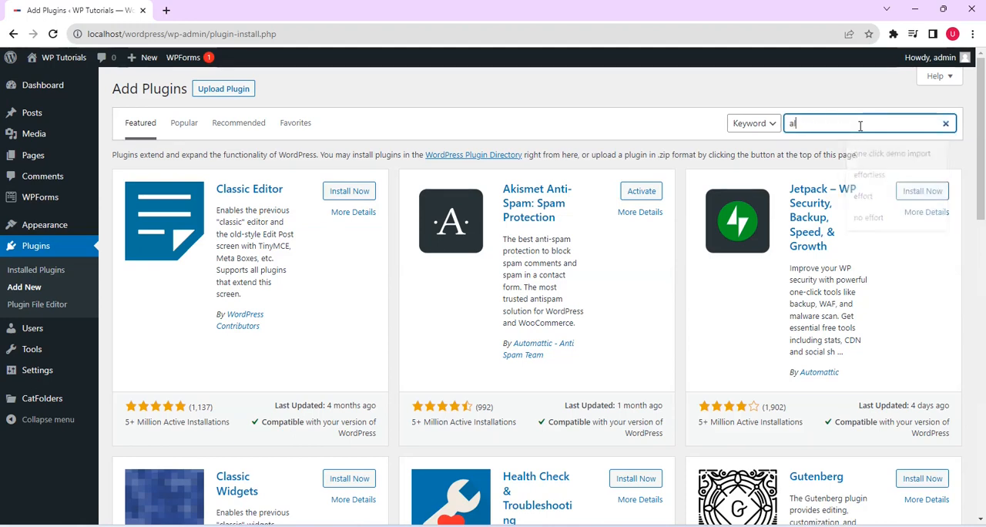
pyautogui.write(' in one wp security')
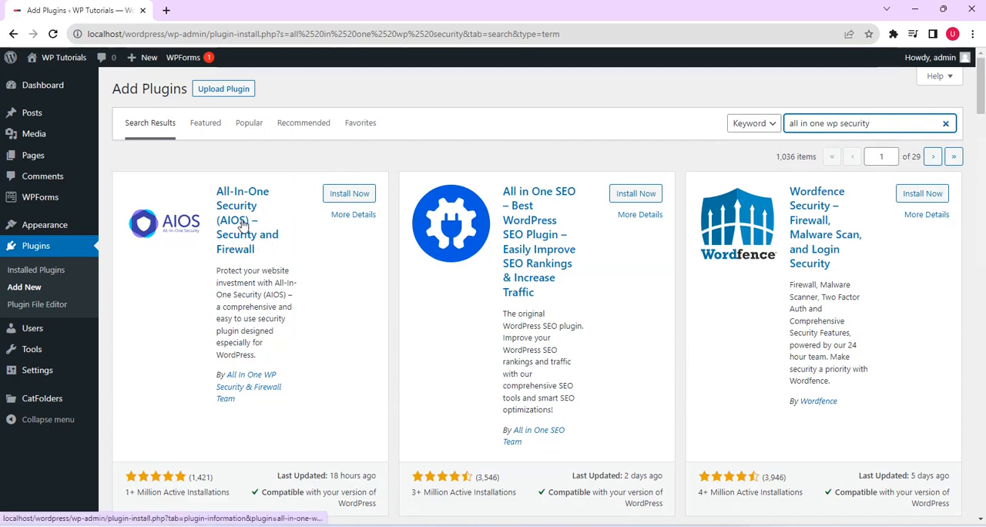
pyautogui.click(349, 193)
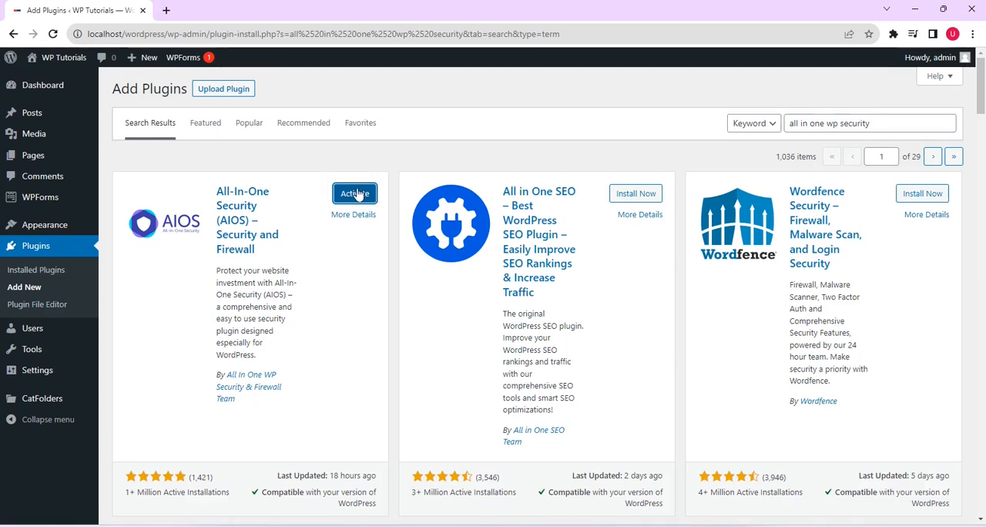
pyautogui.click(355, 193)
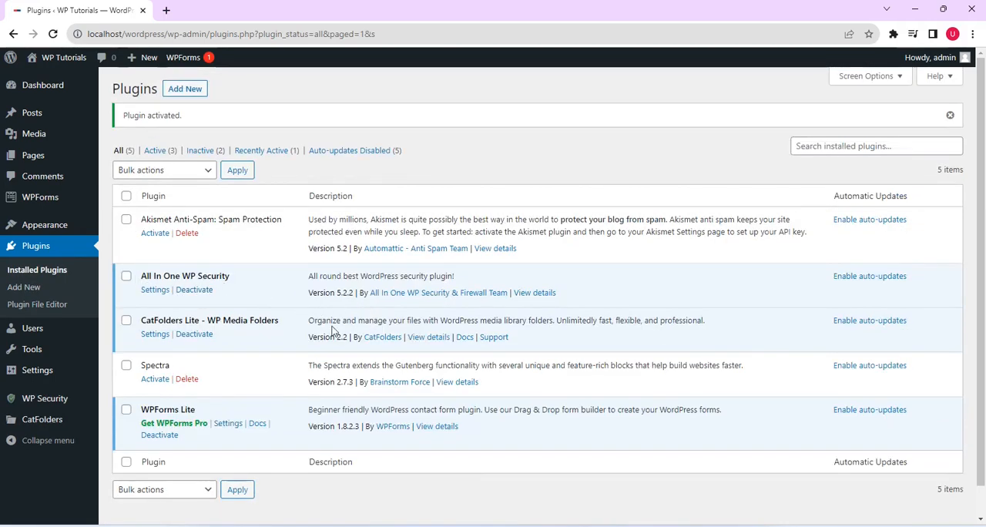
# Step: Open the WP Security dashboard and examine the security strength meter and points breakdown
pyautogui.moveTo(34, 399)
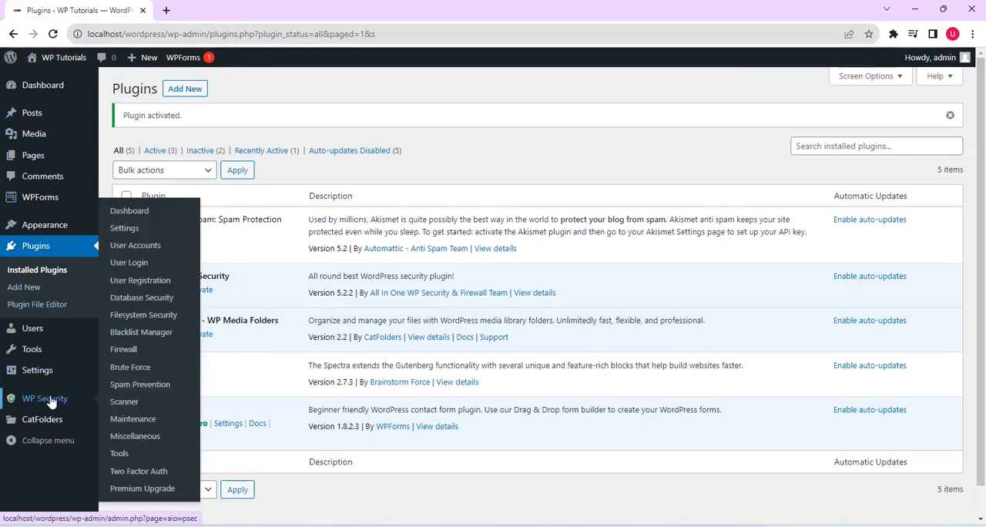
pyautogui.click(36, 395)
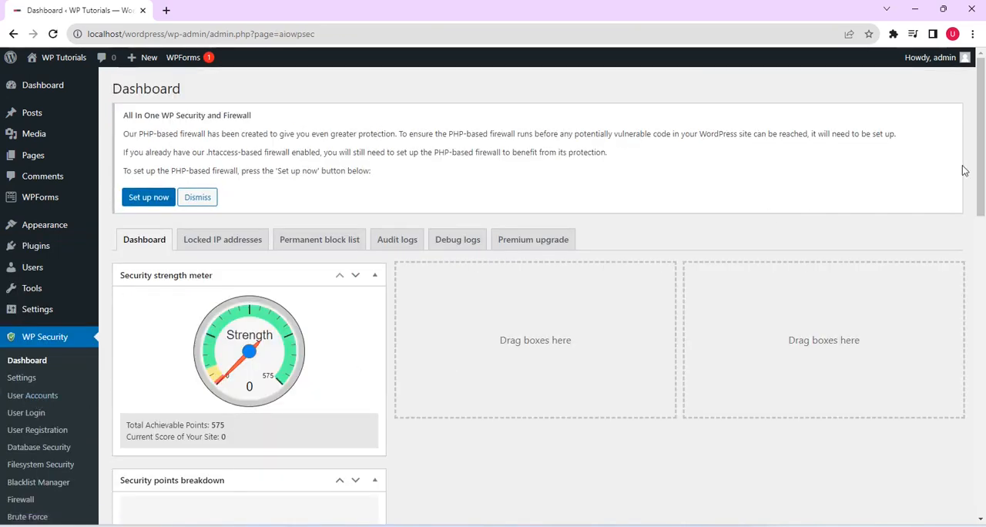
pyautogui.moveTo(980, 165); pyautogui.dragTo(983, 201)
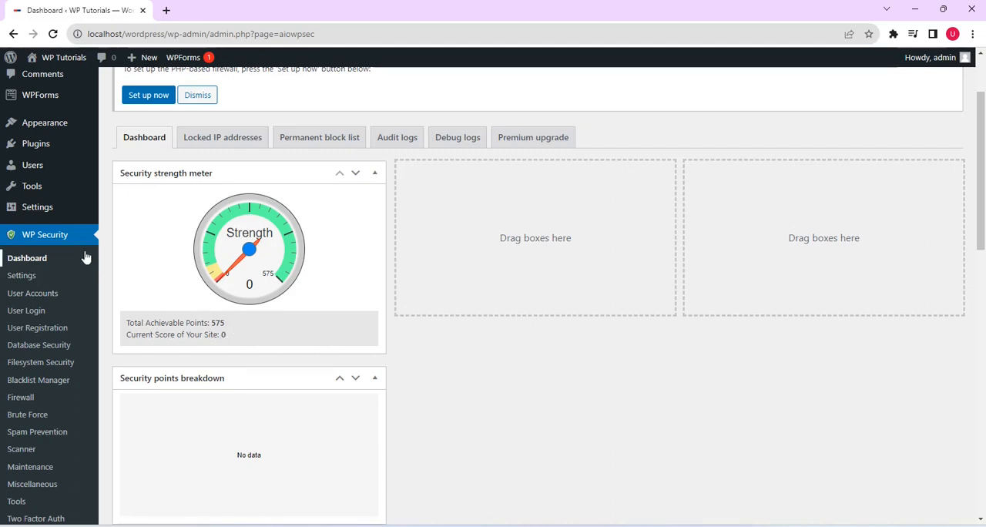
# Step: Enable removal of the WP generator meta info in the WP Security version info settings and save
pyautogui.click(22, 278)
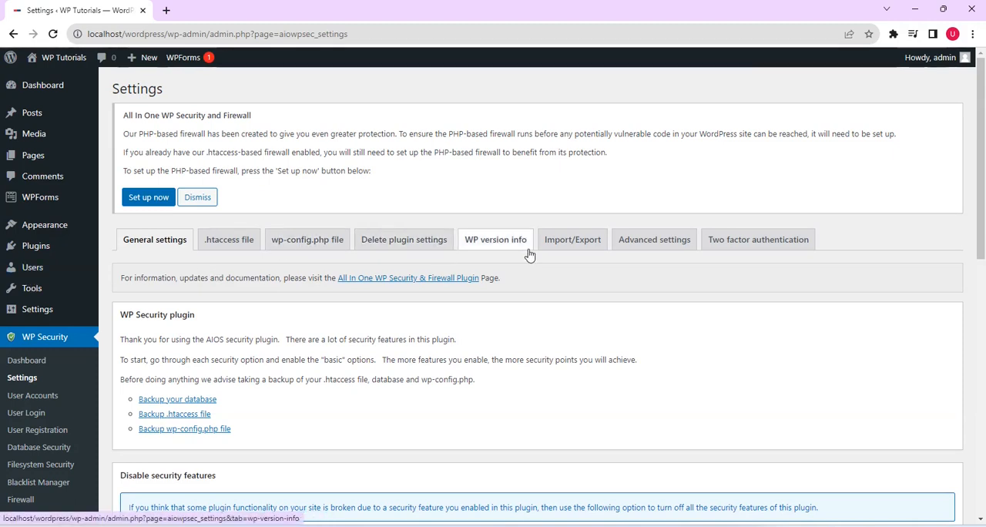
pyautogui.click(492, 246)
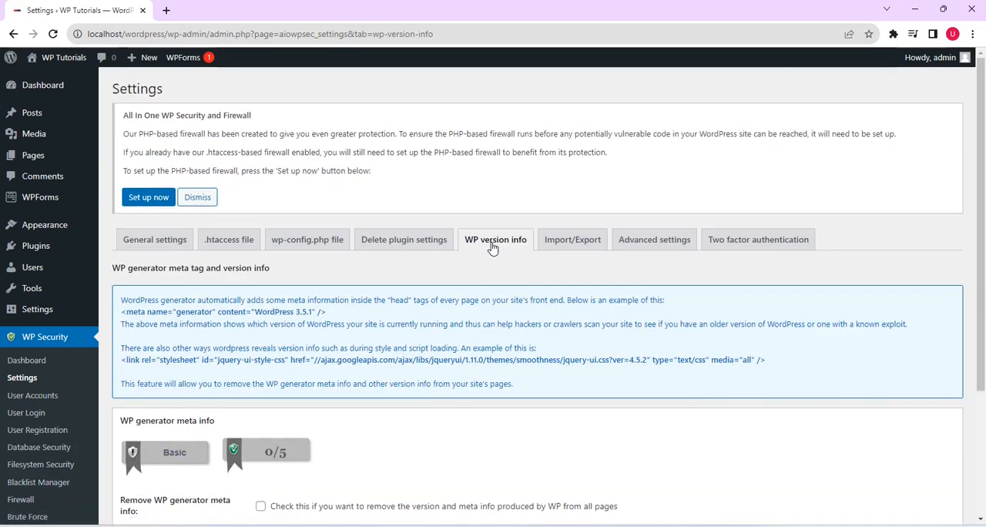
pyautogui.scroll(-3, 638, 356)
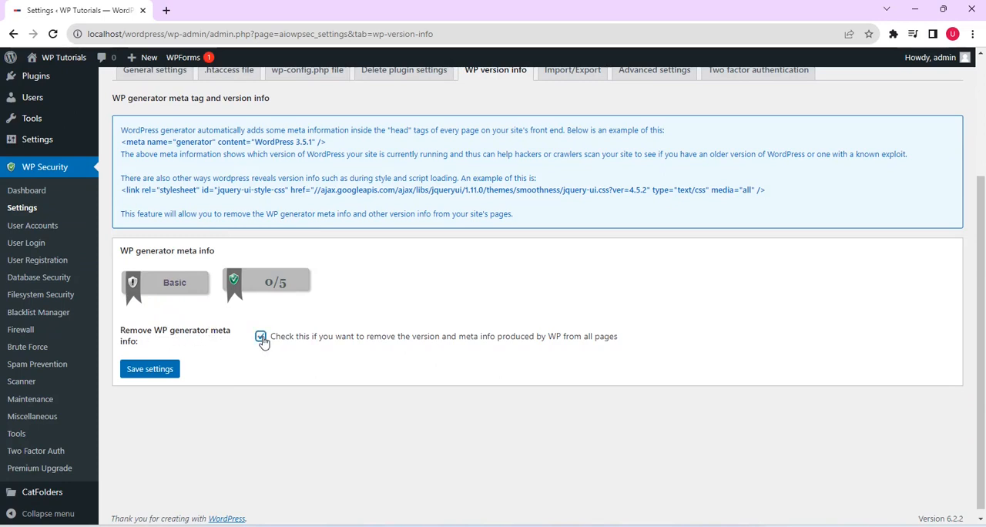
pyautogui.click(157, 370)
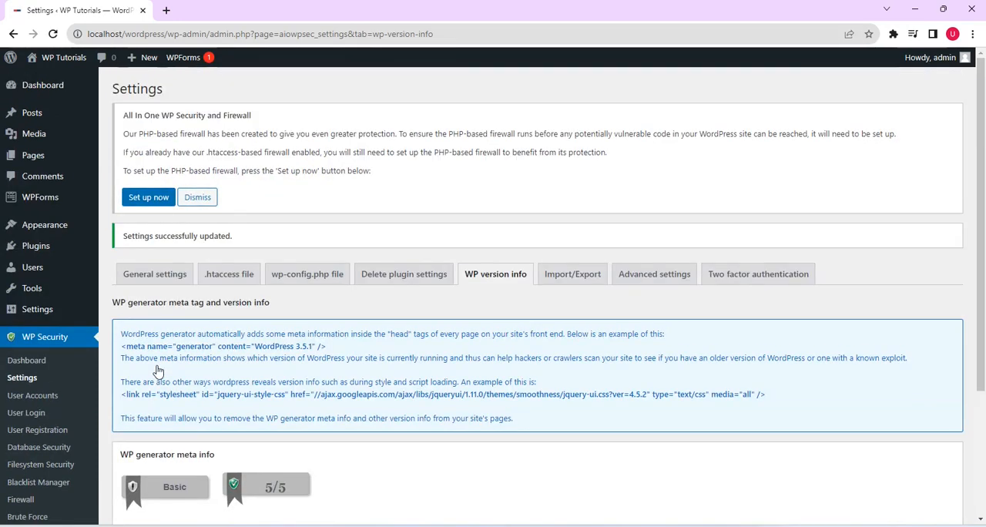
# Step: Replace the default "admin" login name with a new administrator username in the WP Security user accounts settings
pyautogui.click(26, 400)
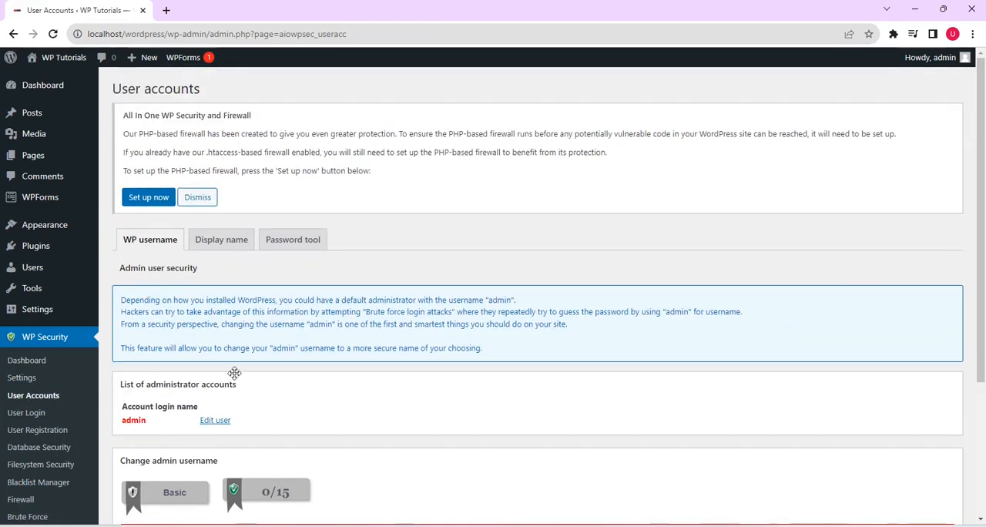
pyautogui.moveTo(984, 224); pyautogui.dragTo(985, 302)
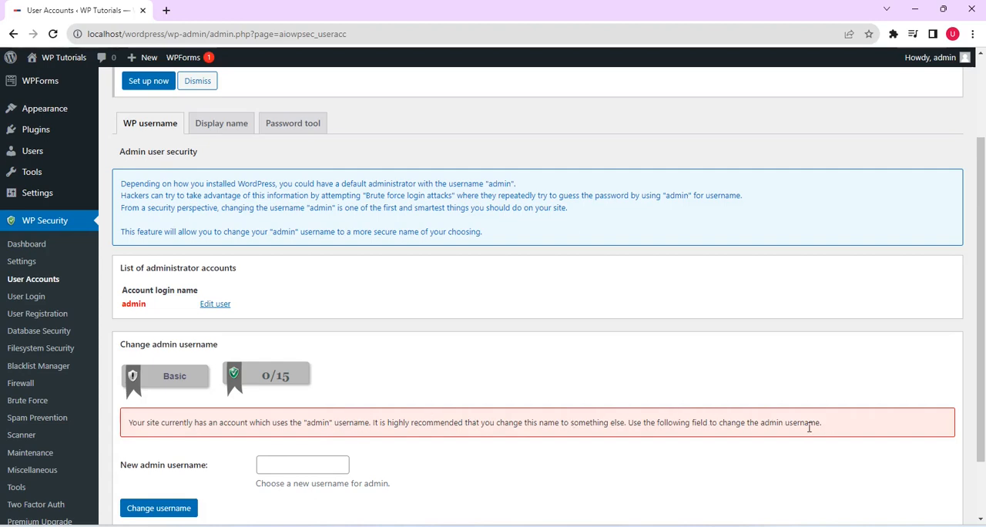
pyautogui.moveTo(980, 259); pyautogui.dragTo(983, 305)
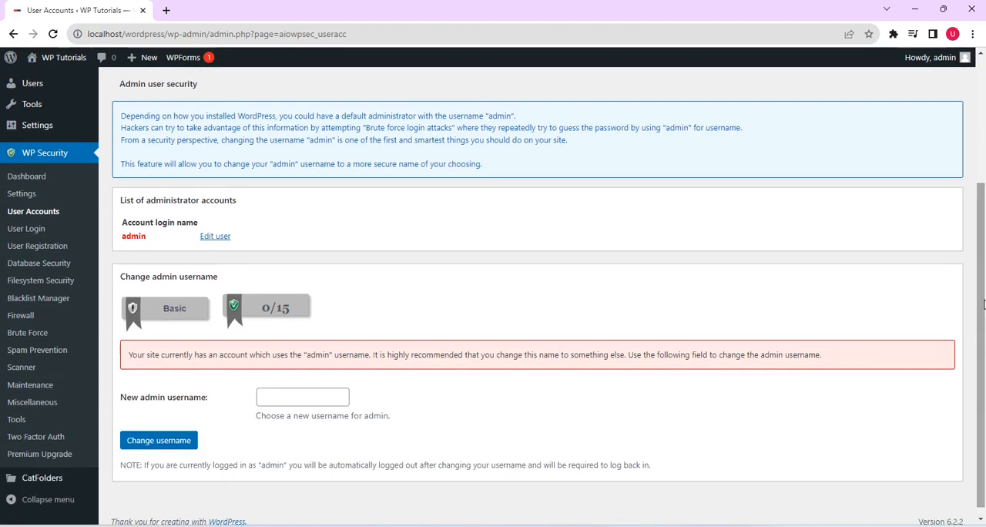
pyautogui.click(308, 400)
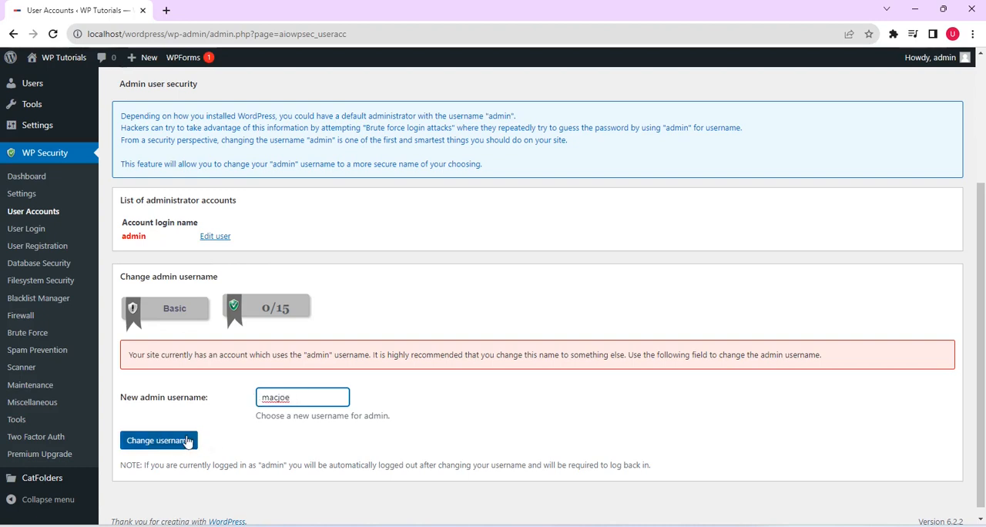
pyautogui.click(152, 443)
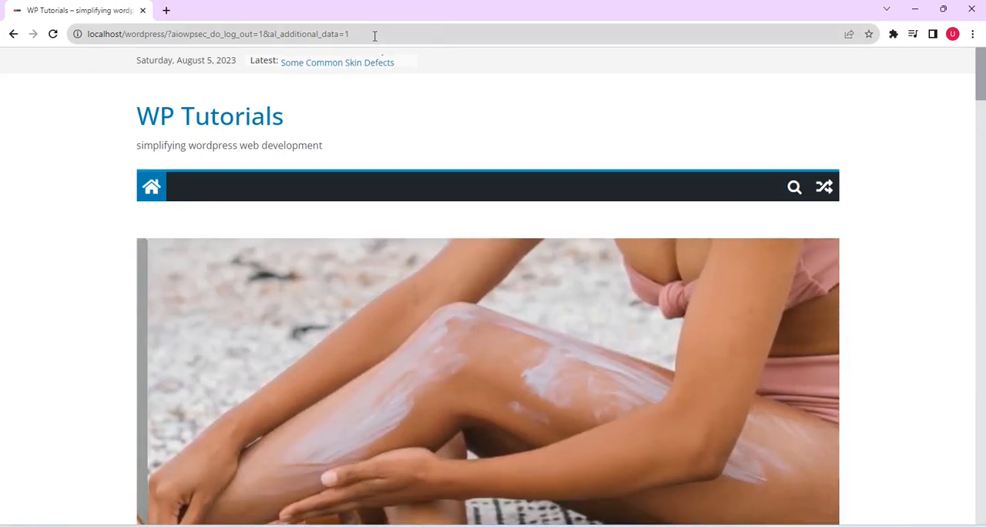
# Step: Go to localhost/wordpress/admin to reach the site's login page
pyautogui.click(375, 35)
pyautogui.click(374, 35)
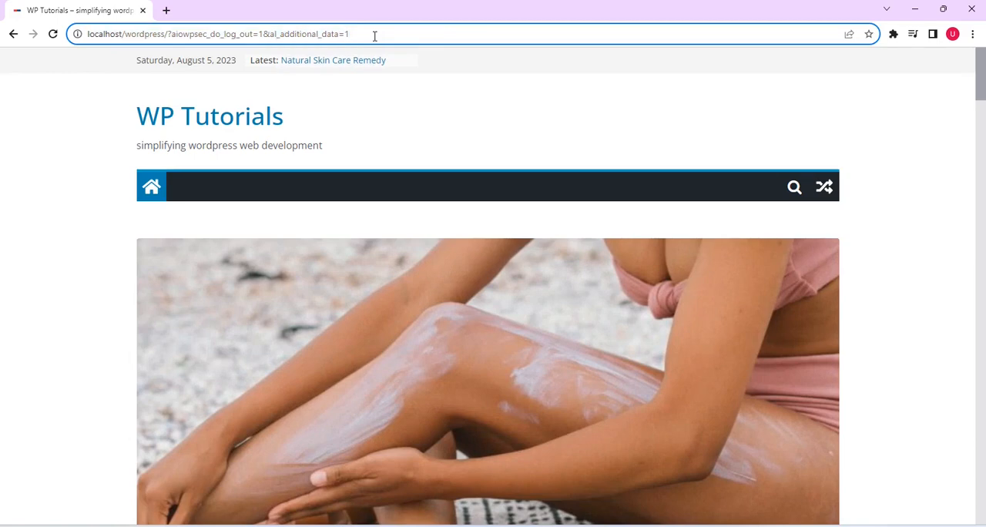
pyautogui.press('BackSpace')
pyautogui.press('BackSpace')
pyautogui.press('BackSpace')
pyautogui.press('BackSpace')
pyautogui.press('BackSpace')
pyautogui.press('BackSpace')
pyautogui.press('BackSpace')
pyautogui.press('BackSpace')
pyautogui.press('BackSpace')
pyautogui.press('BackSpace')
pyautogui.press('BackSpace')
pyautogui.press('BackSpace')
pyautogui.press('BackSpace')
pyautogui.press('BackSpace')
pyautogui.press('BackSpace')
pyautogui.press('BackSpace')
pyautogui.press('BackSpace')
pyautogui.press('BackSpace')
pyautogui.press('BackSpace')
pyautogui.press('BackSpace')
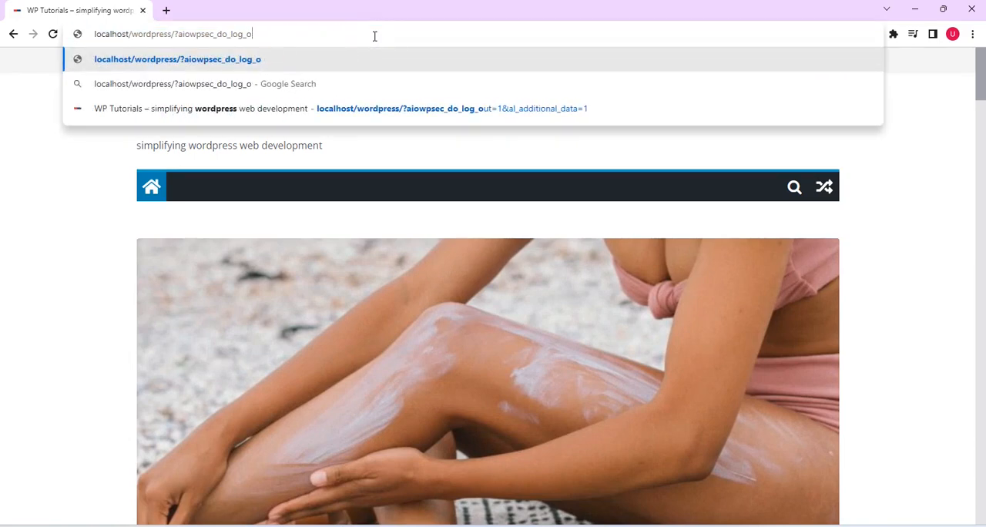
pyautogui.press('BackSpace')
pyautogui.press('BackSpace')
pyautogui.press('BackSpace')
pyautogui.press('BackSpace')
pyautogui.press('BackSpace')
pyautogui.press('BackSpace')
pyautogui.press('BackSpace')
pyautogui.press('BackSpace')
pyautogui.press('BackSpace')
pyautogui.press('BackSpace')
pyautogui.press('BackSpace')
pyautogui.press('BackSpace')
pyautogui.press('BackSpace')
pyautogui.press('BackSpace')
pyautogui.press('BackSpace')
pyautogui.press('BackSpace')
pyautogui.press('BackSpace')
pyautogui.press('BackSpace')
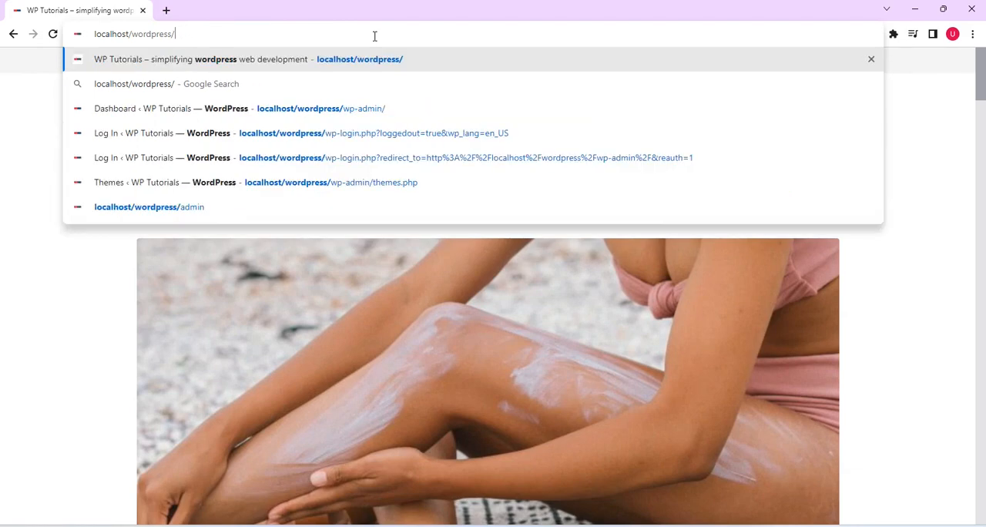
pyautogui.write('a')
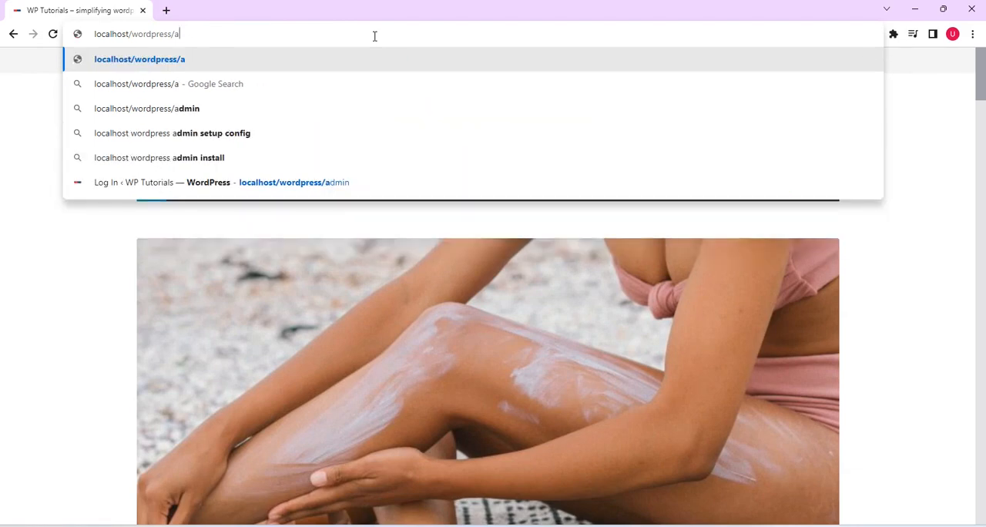
pyautogui.write('dmin')
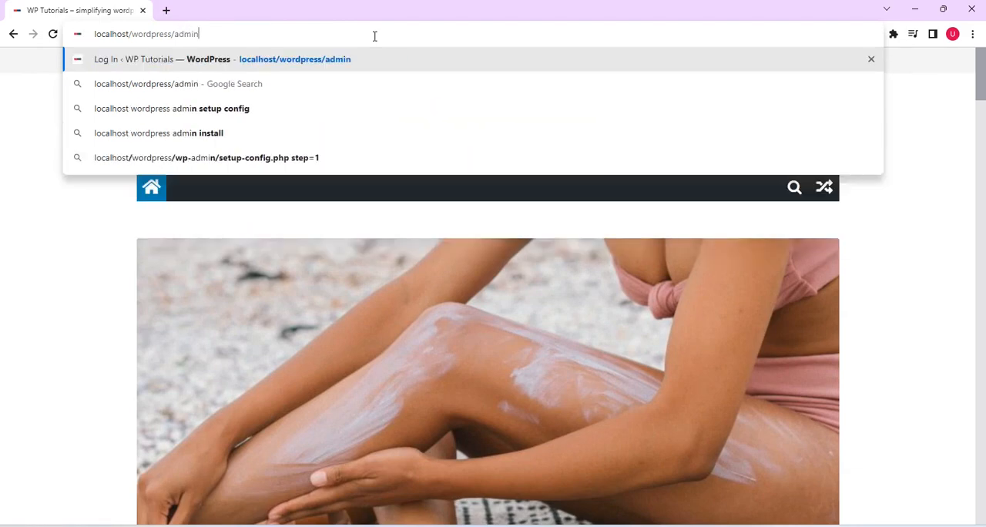
pyautogui.press('Return')
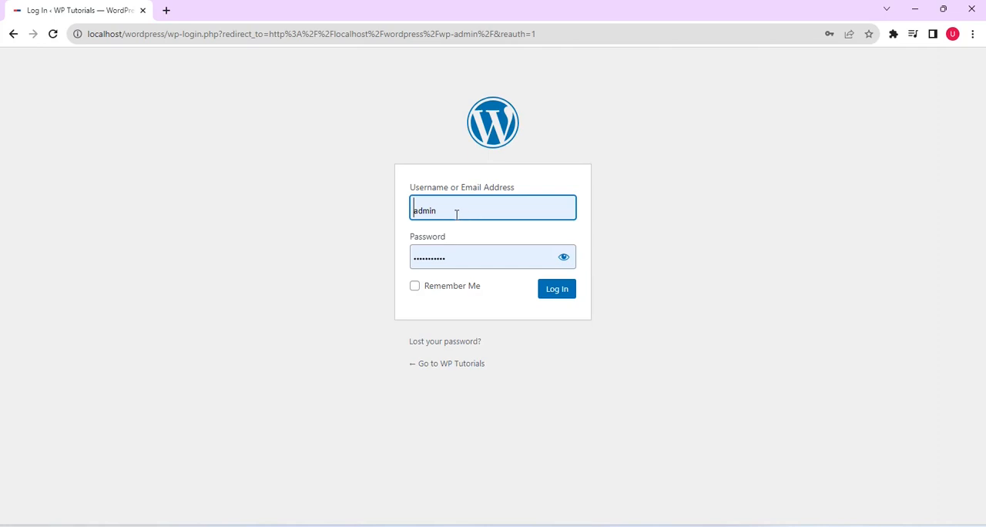
# Step: Log in with the new administrator username and the saved password, and dismiss the offer to save the credentials
pyautogui.click(456, 213)
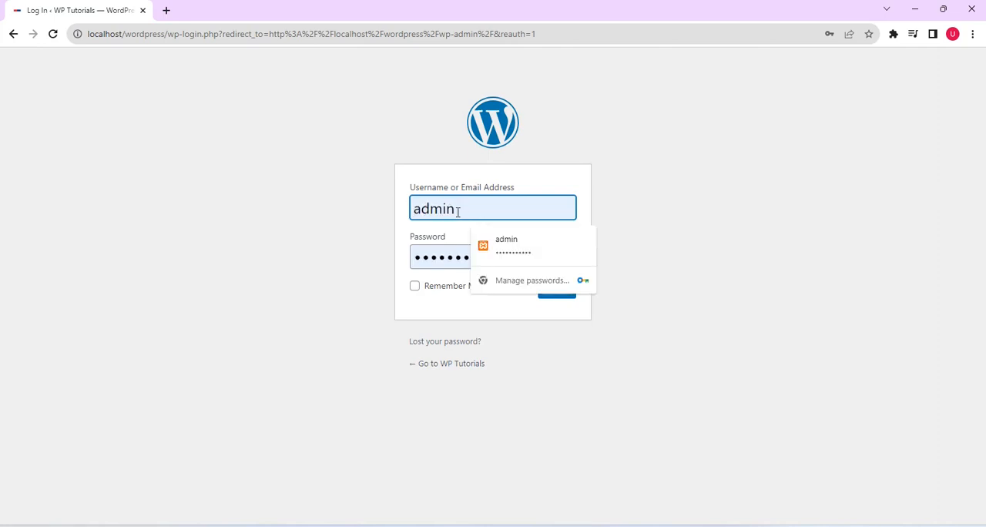
pyautogui.press('BackSpace')
pyautogui.press('BackSpace')
pyautogui.press('BackSpace')
pyautogui.press('BackSpace')
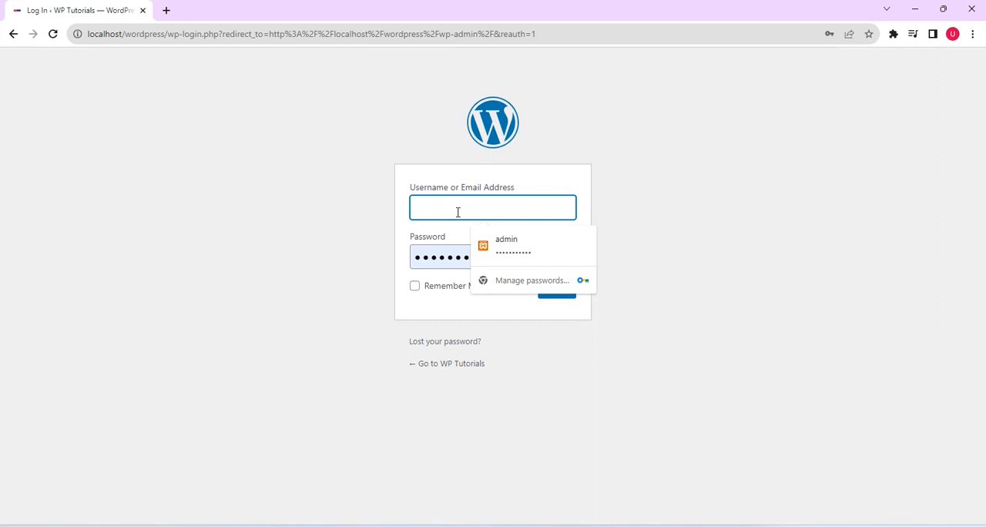
pyautogui.write('macjoe')
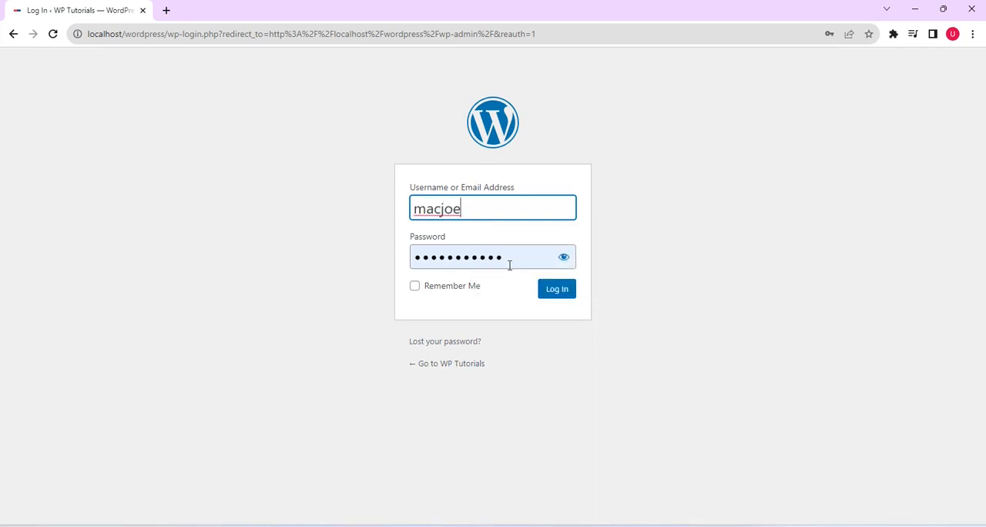
pyautogui.click(555, 295)
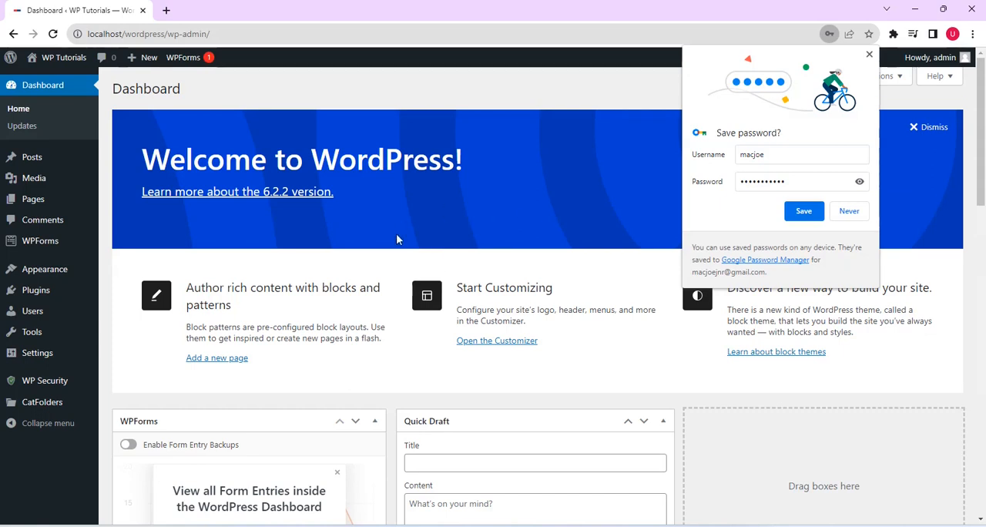
pyautogui.click(869, 54)
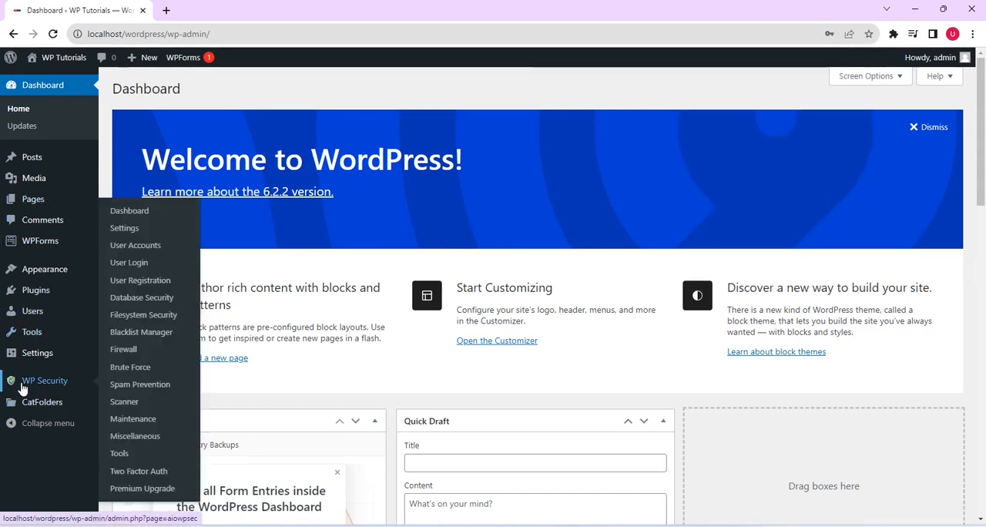
# Step: Review the admin username security check in the WP Security user accounts page and open the display name check
pyautogui.moveTo(18, 382)
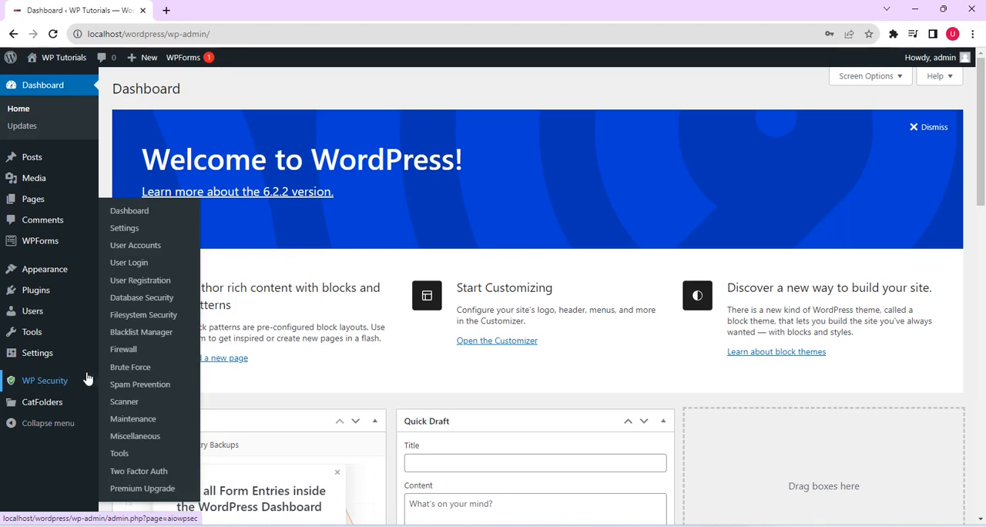
pyautogui.click(138, 246)
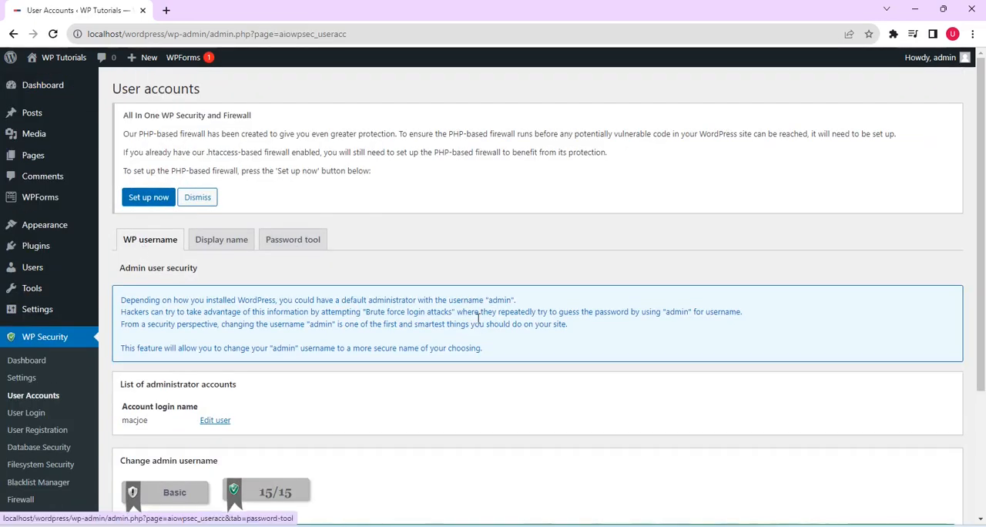
pyautogui.moveTo(984, 164); pyautogui.dragTo(984, 281)
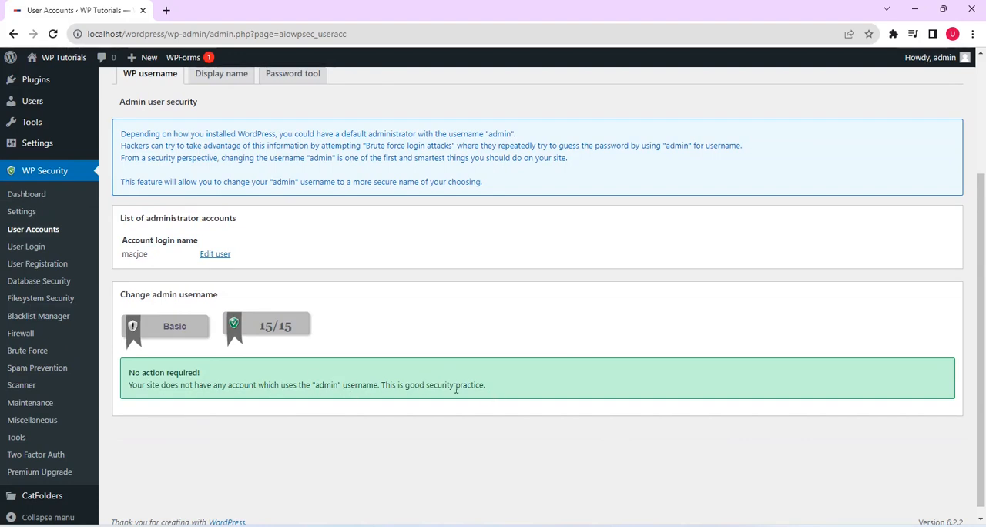
pyautogui.scroll(1, 337, 286)
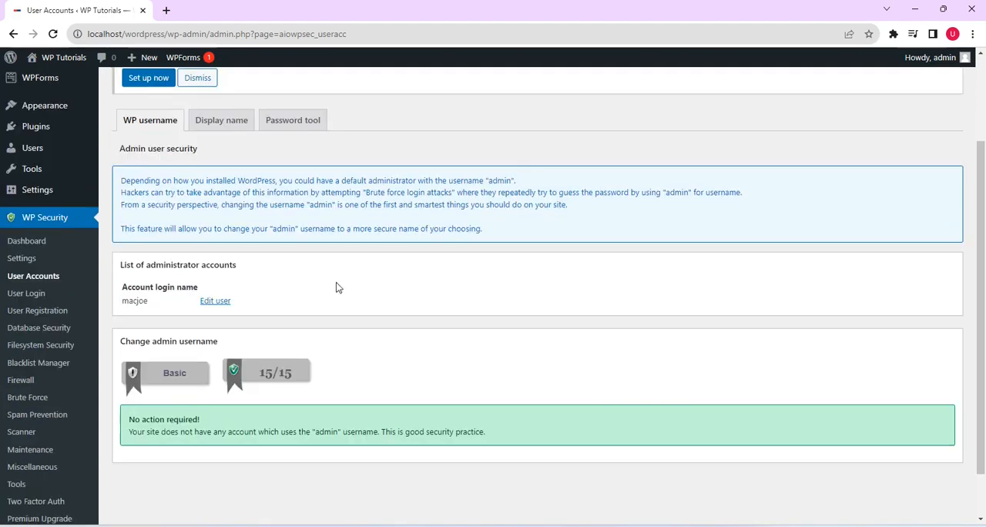
pyautogui.click(225, 124)
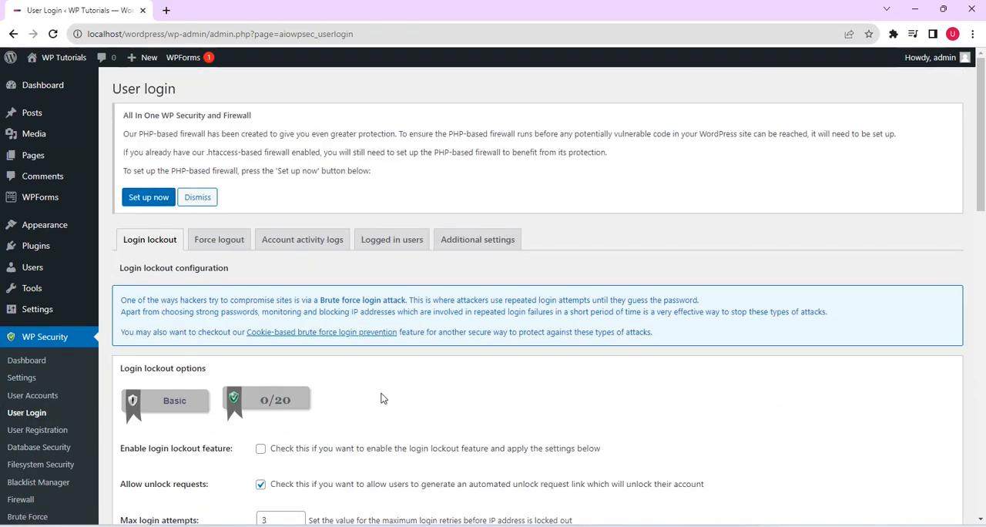
# Step: Enable the login lockout feature, generic error message and instant lockout of invalid usernames, and disable unlock requests in the login lockout options
pyautogui.moveTo(983, 134); pyautogui.dragTo(984, 245)
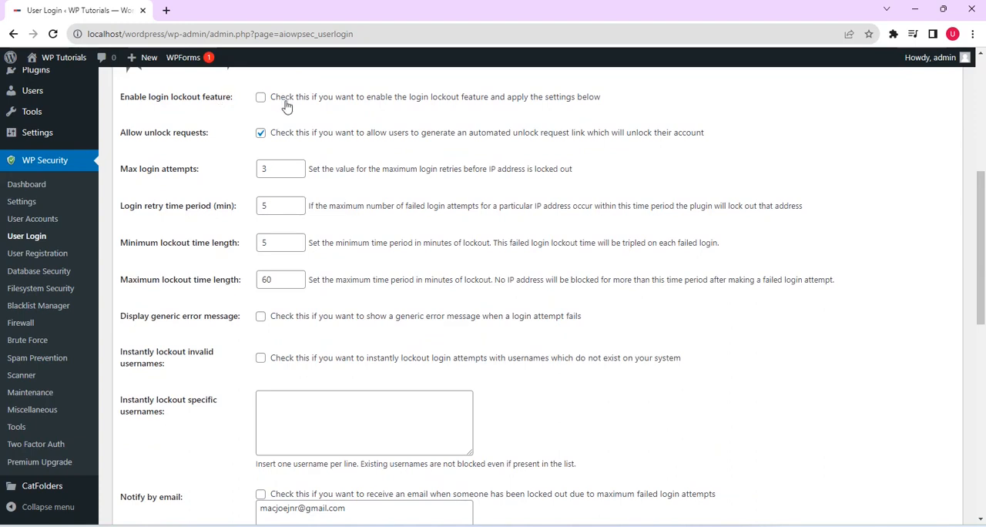
pyautogui.click(260, 98)
pyautogui.click(263, 135)
pyautogui.click(262, 317)
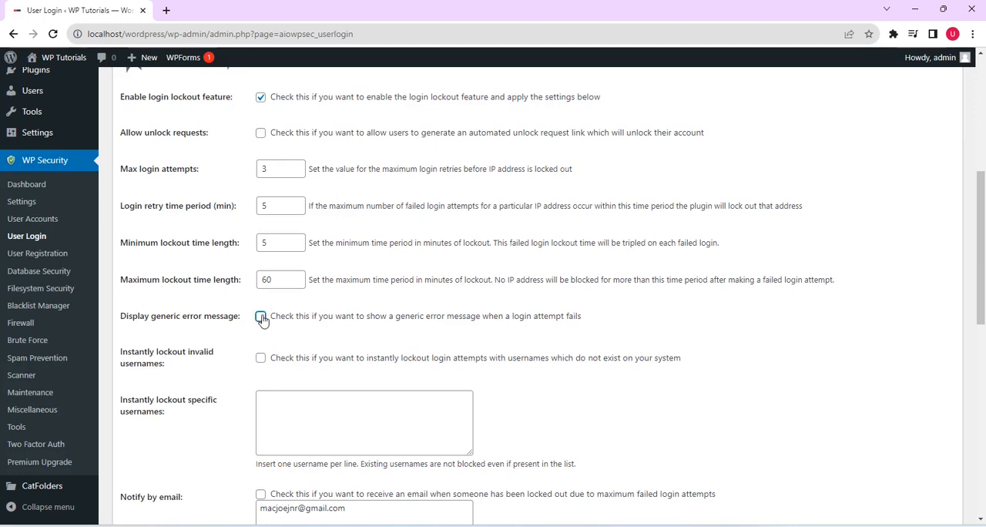
pyautogui.click(261, 359)
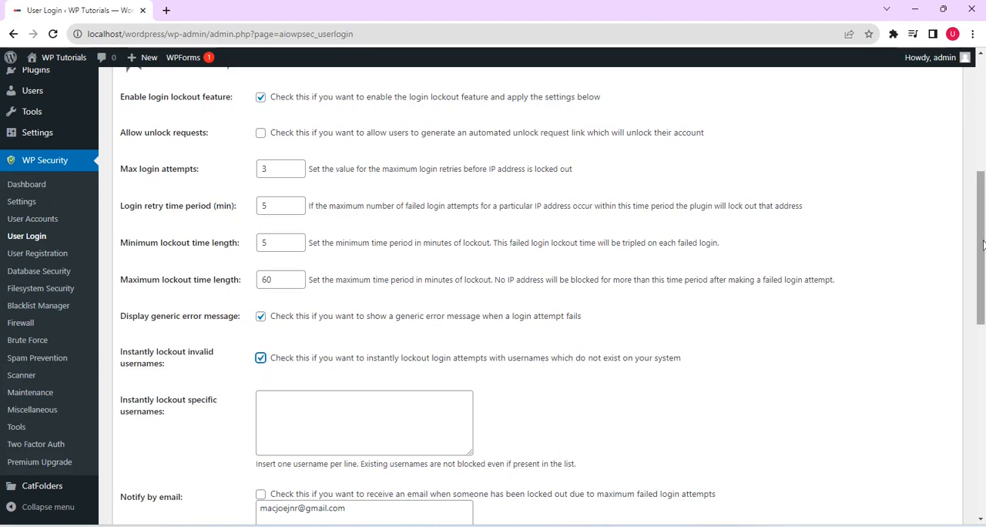
# Step: Enable the PHP backtrace in notification emails and save the login lockout settings
pyautogui.moveTo(984, 248); pyautogui.dragTo(984, 312)
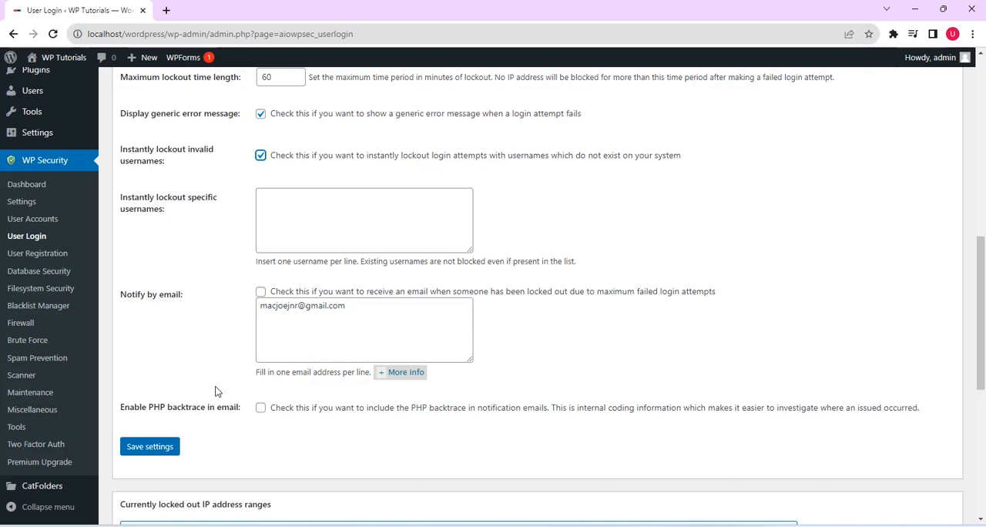
pyautogui.click(262, 408)
pyautogui.click(151, 448)
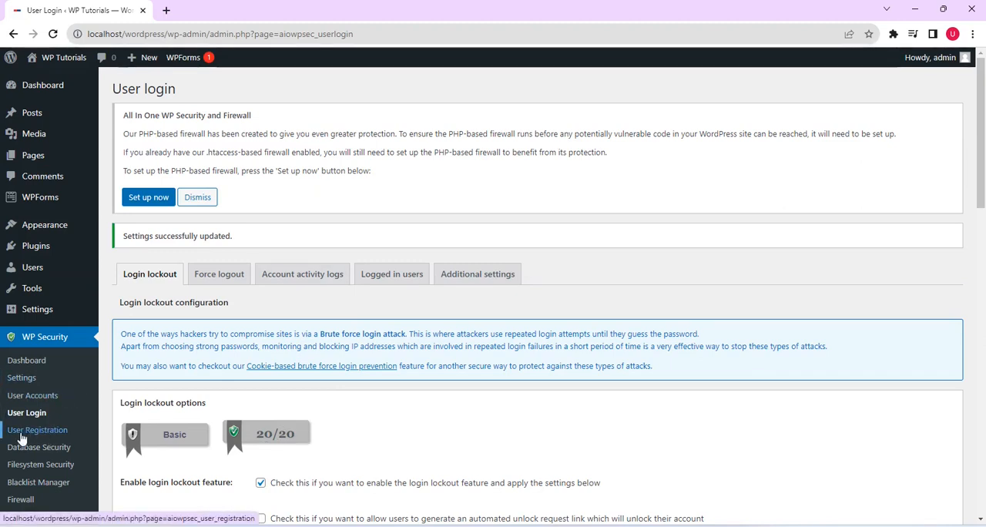
# Step: Enable manual approval of new registrations in the user registration settings and save them
pyautogui.click(45, 434)
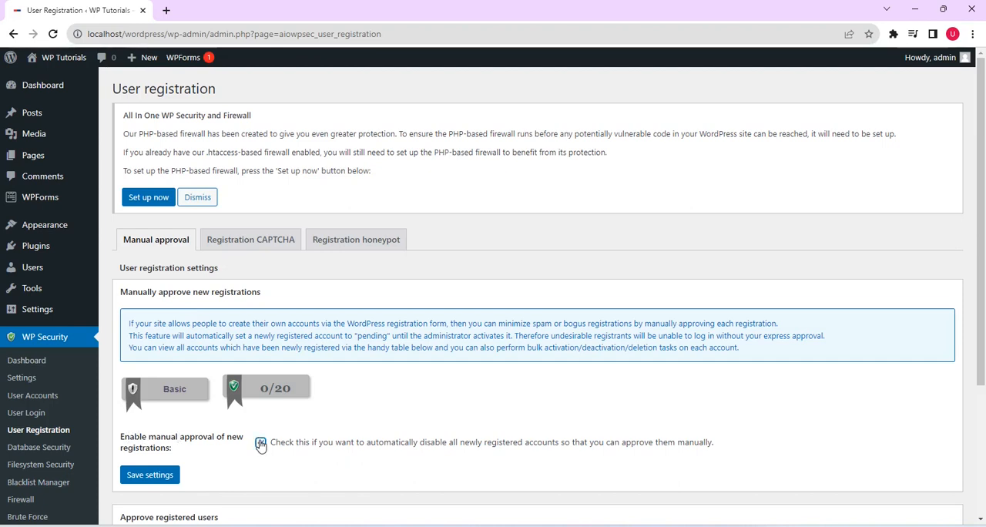
pyautogui.click(144, 477)
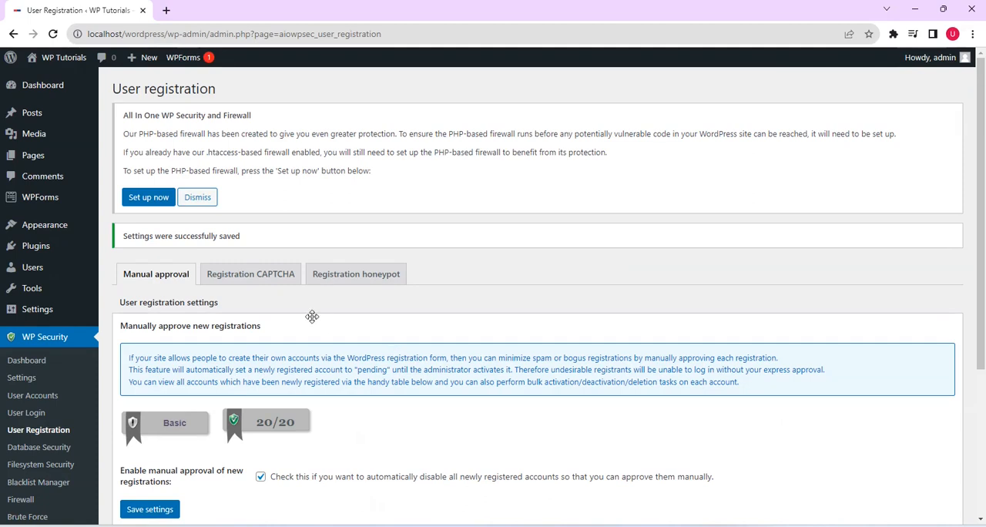
# Step: Follow the registration CAPTCHA notice to the brute force CAPTCHA settings and set the default CAPTCHA to Cloudflare Turnstile
pyautogui.click(251, 271)
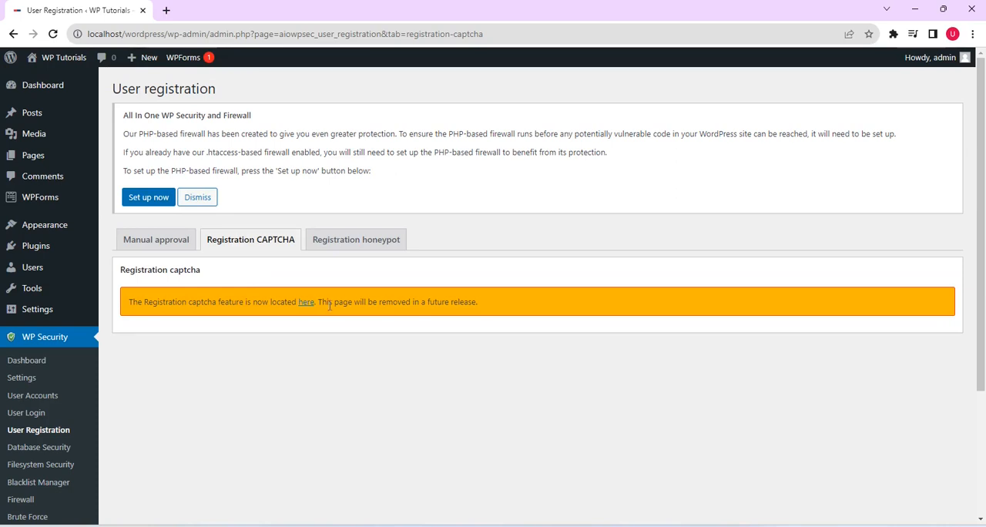
pyautogui.click(304, 304)
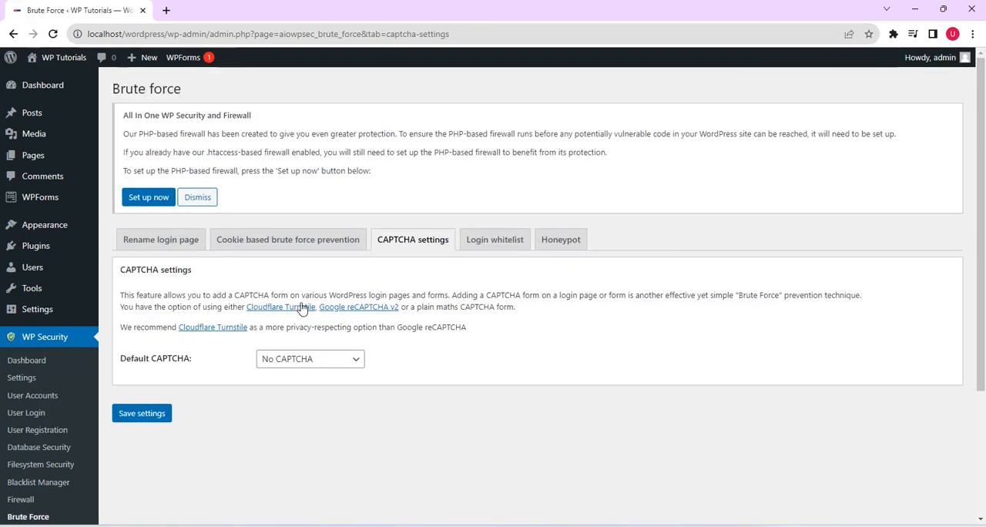
pyautogui.click(357, 365)
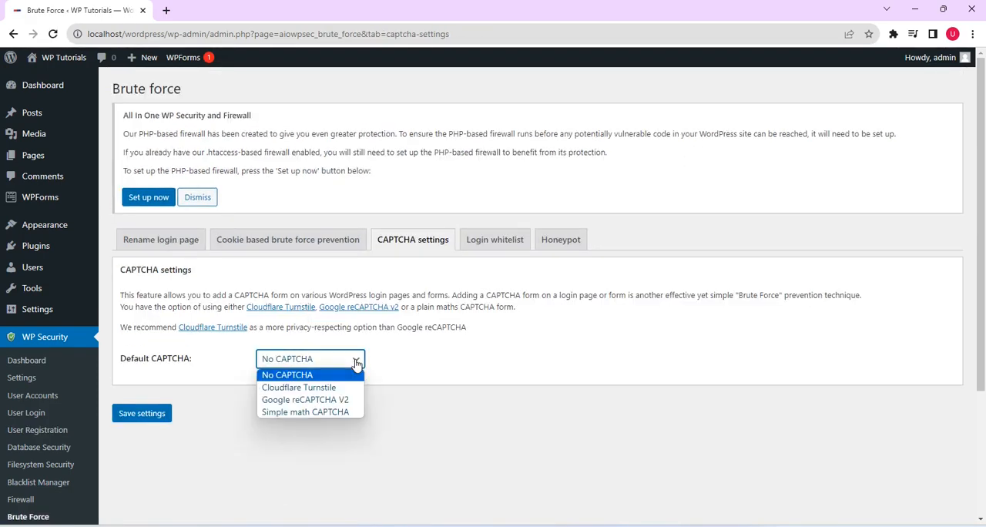
pyautogui.click(339, 387)
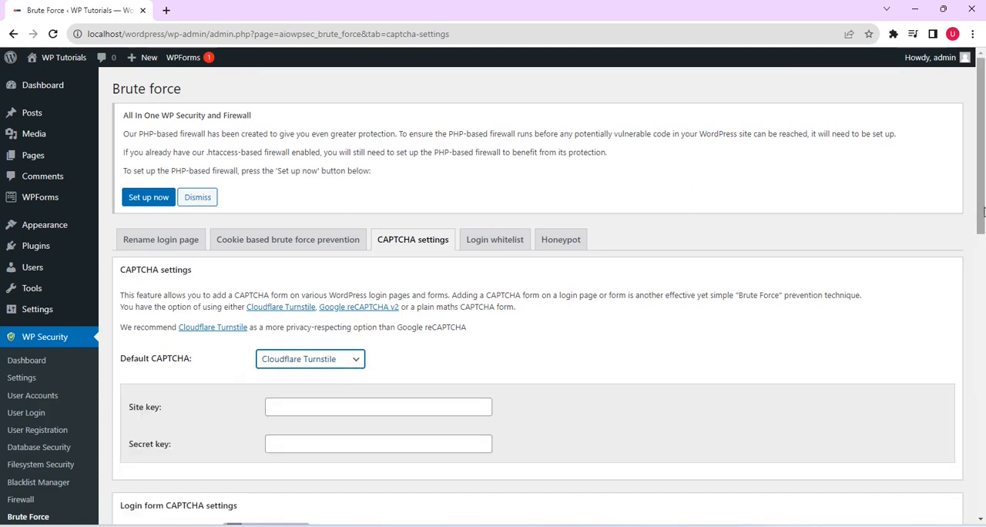
# Step: Enable CAPTCHA on the login page and on the registration page
pyautogui.moveTo(984, 211); pyautogui.dragTo(983, 285)
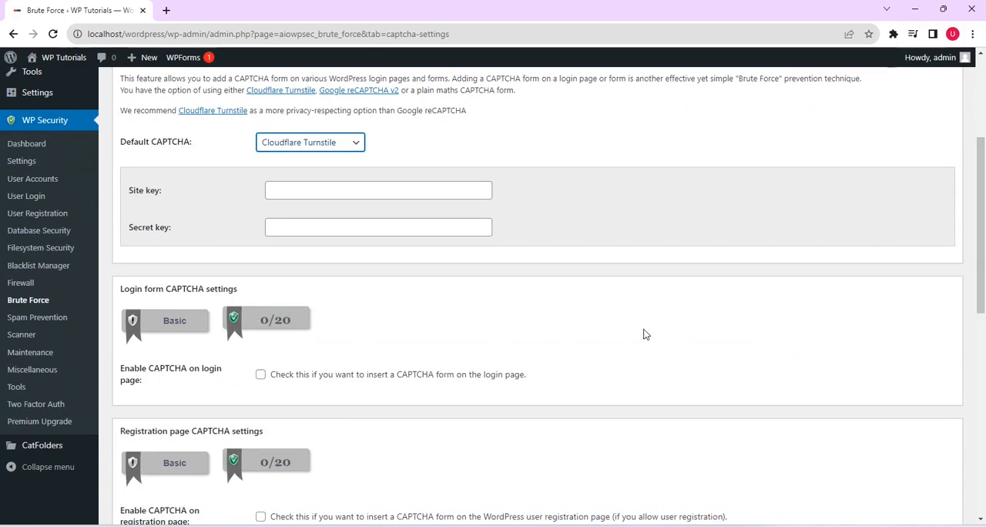
pyautogui.click(260, 376)
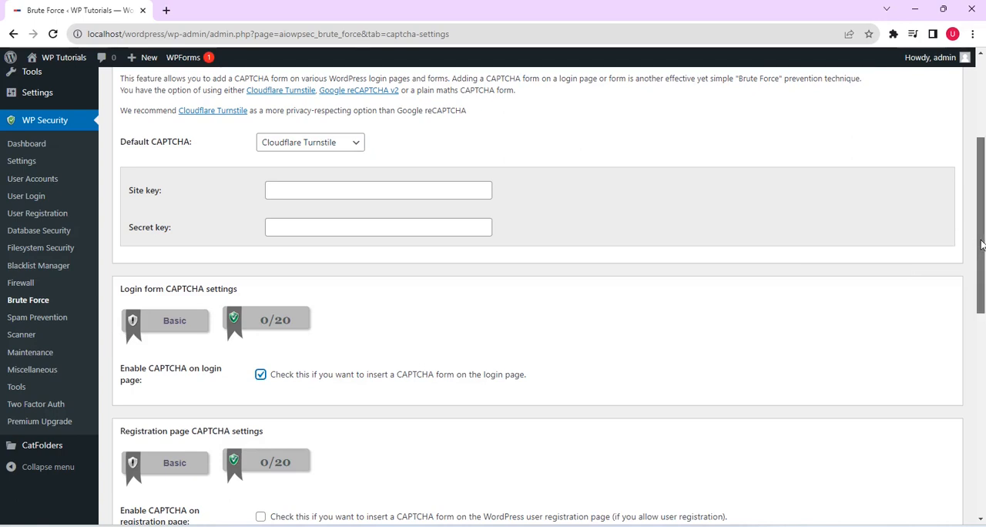
pyautogui.moveTo(981, 244); pyautogui.dragTo(982, 308)
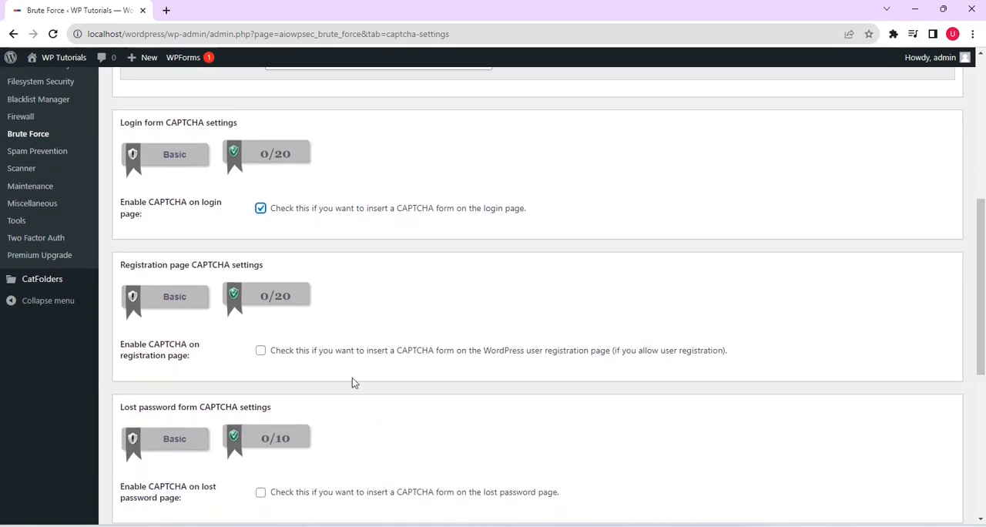
pyautogui.click(262, 352)
# Step: Enable CAPTCHA on the lost password page, custom login form and comment forms, and save the CAPTCHA settings
pyautogui.moveTo(985, 337); pyautogui.dragTo(983, 423)
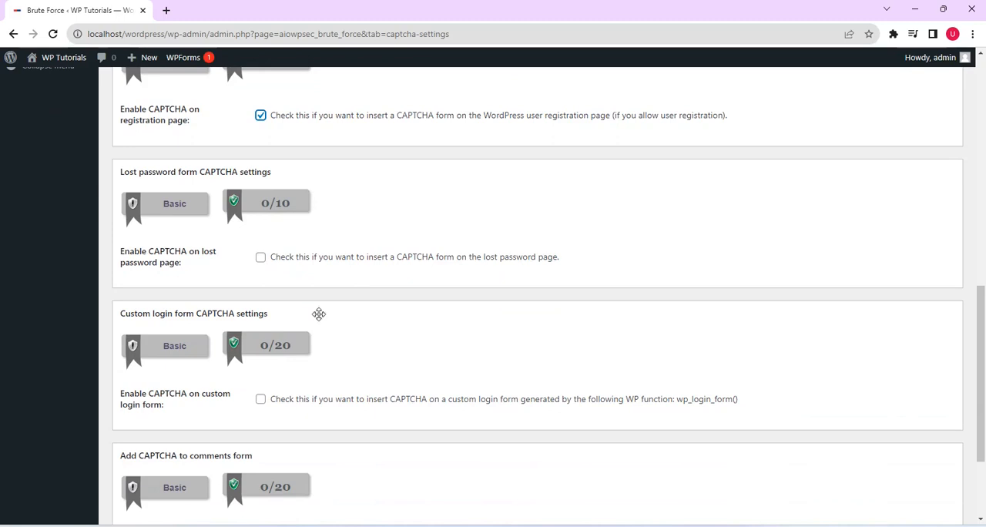
pyautogui.click(261, 259)
pyautogui.click(261, 399)
pyautogui.scroll(-2, 976, 379)
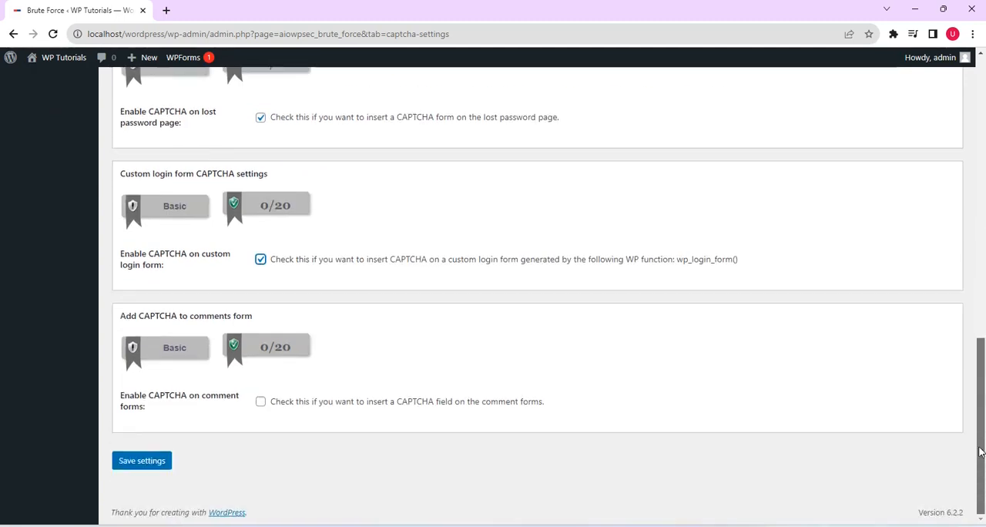
pyautogui.click(261, 403)
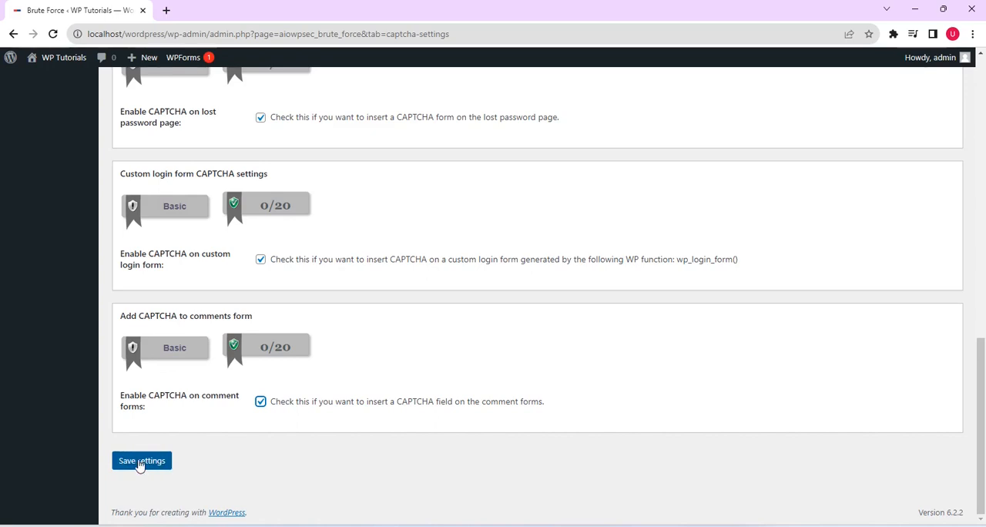
pyautogui.click(140, 462)
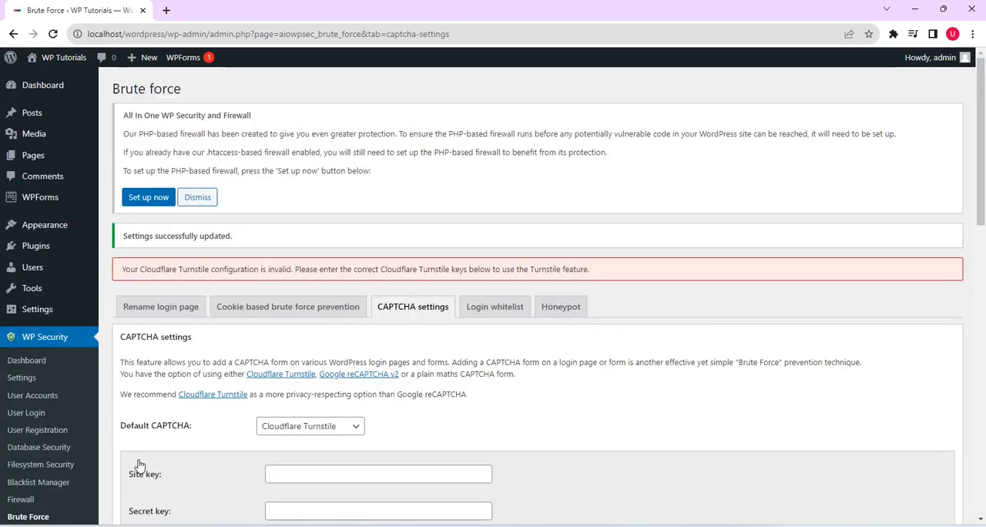
# Step: Return to the user registration settings and save the manual approval option again
pyautogui.click(36, 432)
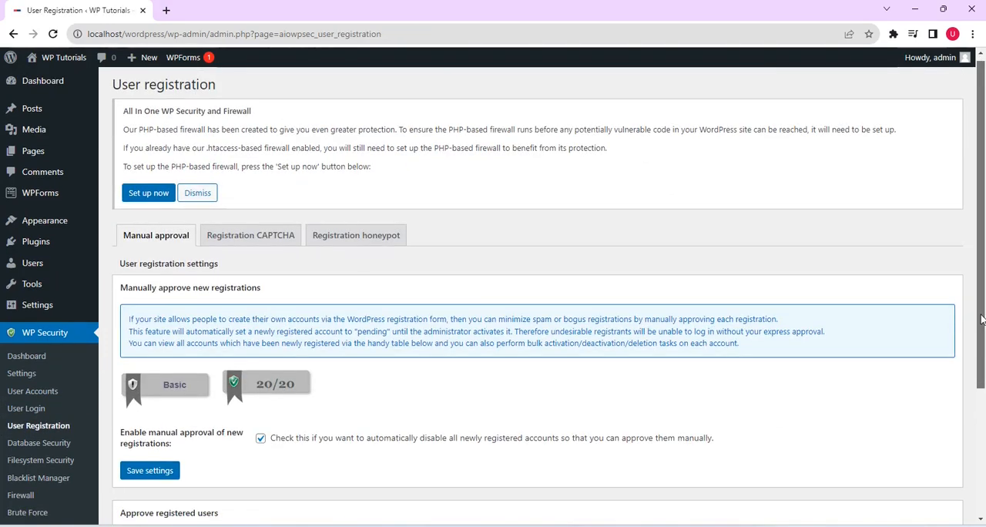
pyautogui.moveTo(980, 318); pyautogui.dragTo(983, 426)
pyautogui.click(162, 319)
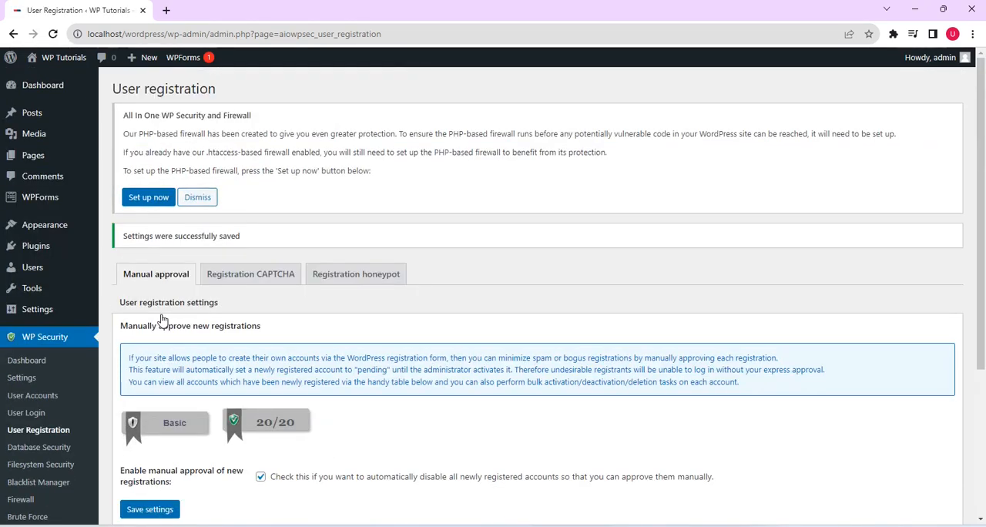
# Step: Reopen the CAPTCHA settings from the registration CAPTCHA notice, reselect Cloudflare Turnstile as the default CAPTCHA and save the settings
pyautogui.click(250, 282)
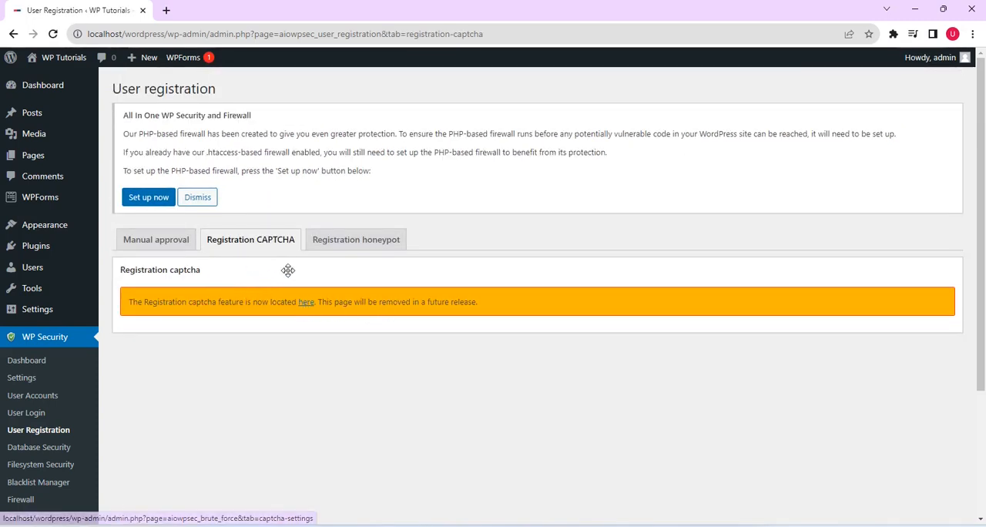
pyautogui.click(305, 304)
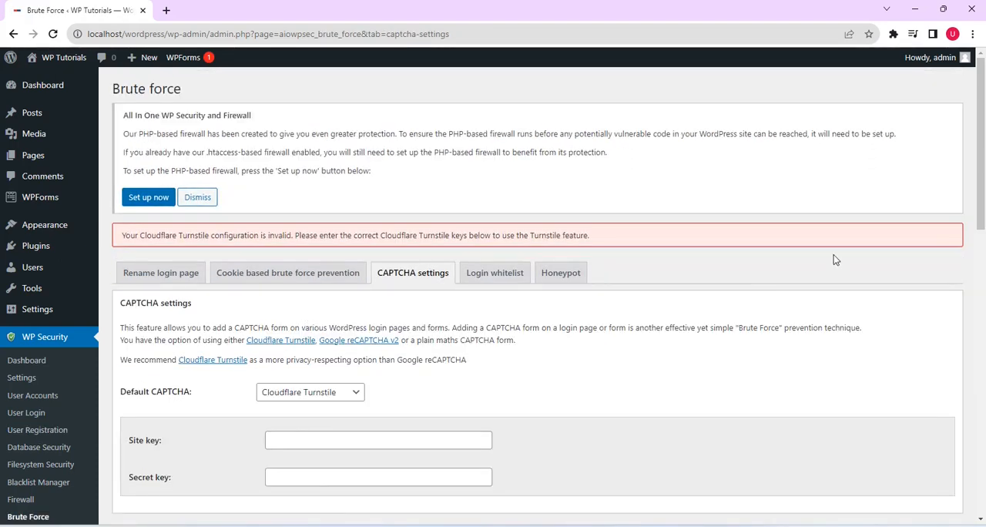
pyautogui.scroll(-3, 678, 255)
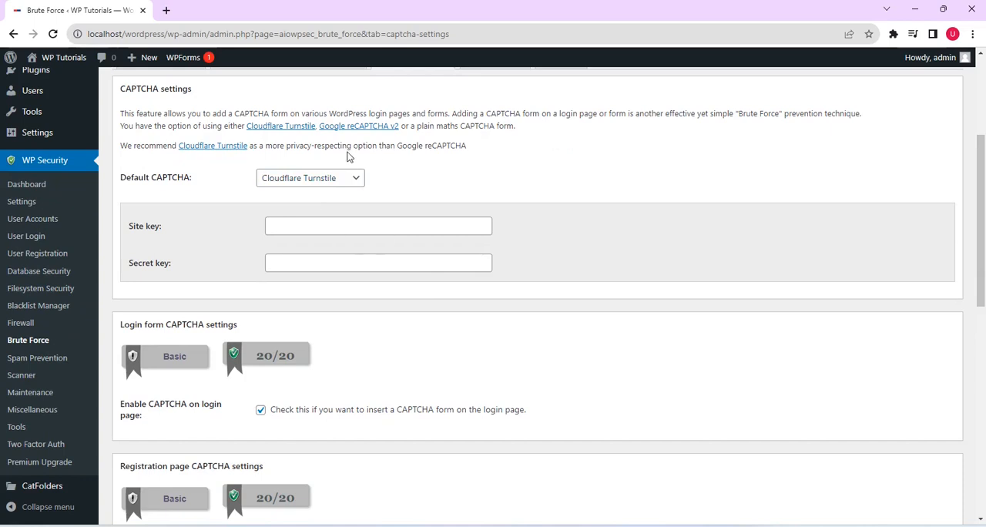
pyautogui.click(357, 182)
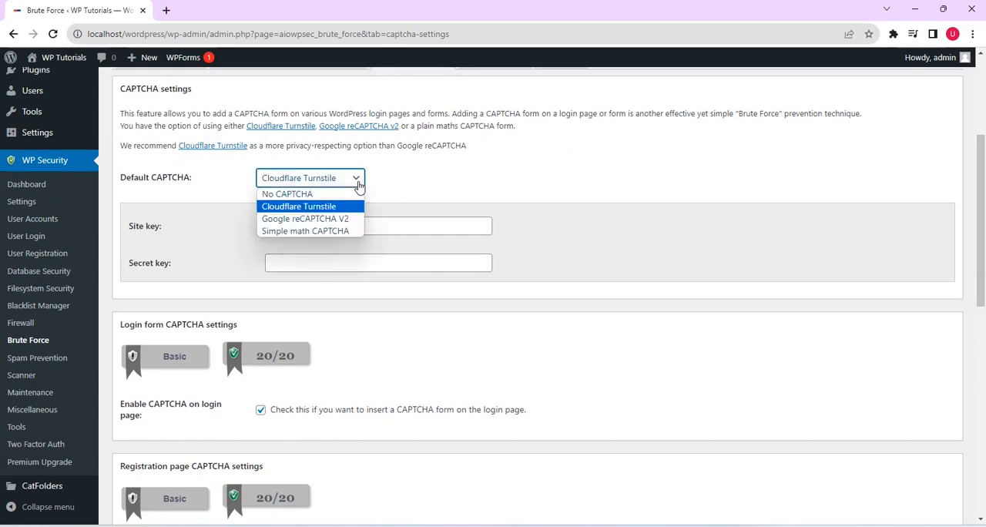
pyautogui.click(312, 207)
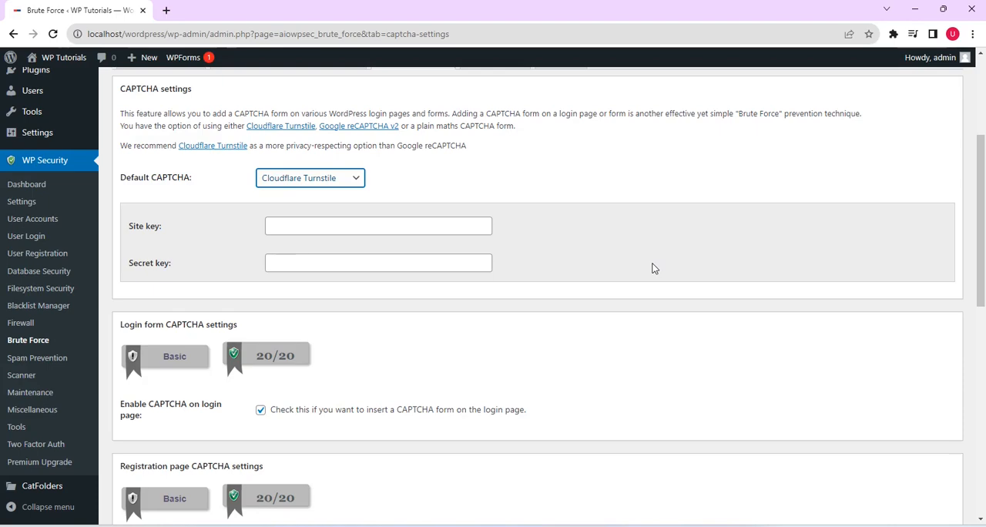
pyautogui.moveTo(984, 229); pyautogui.dragTo(979, 452)
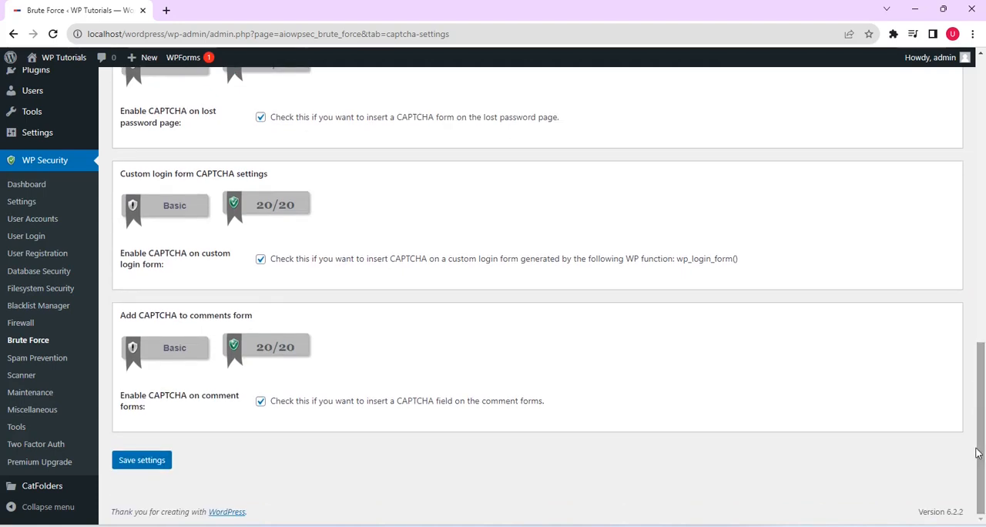
pyautogui.click(147, 462)
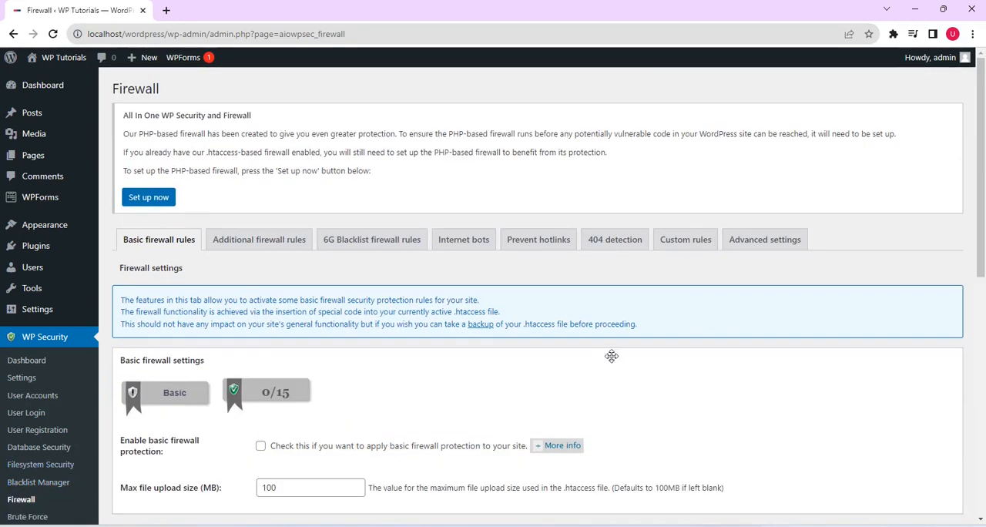
# Step: Enable basic firewall protection, block XMLRPC and debug.log access, disable XMLRPC pingbacks and RSS and ATOM feeds, and save the basic firewall settings
pyautogui.moveTo(983, 210); pyautogui.dragTo(983, 318)
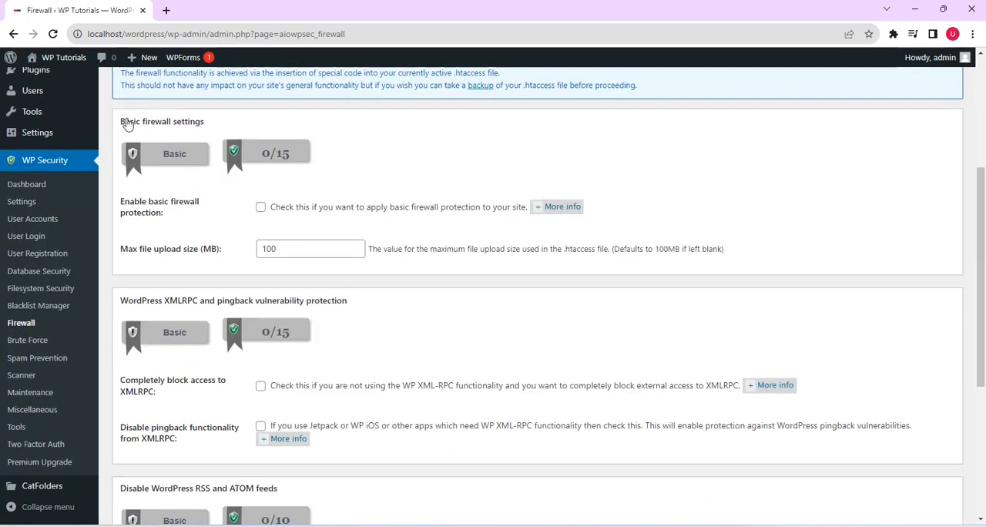
pyautogui.click(262, 208)
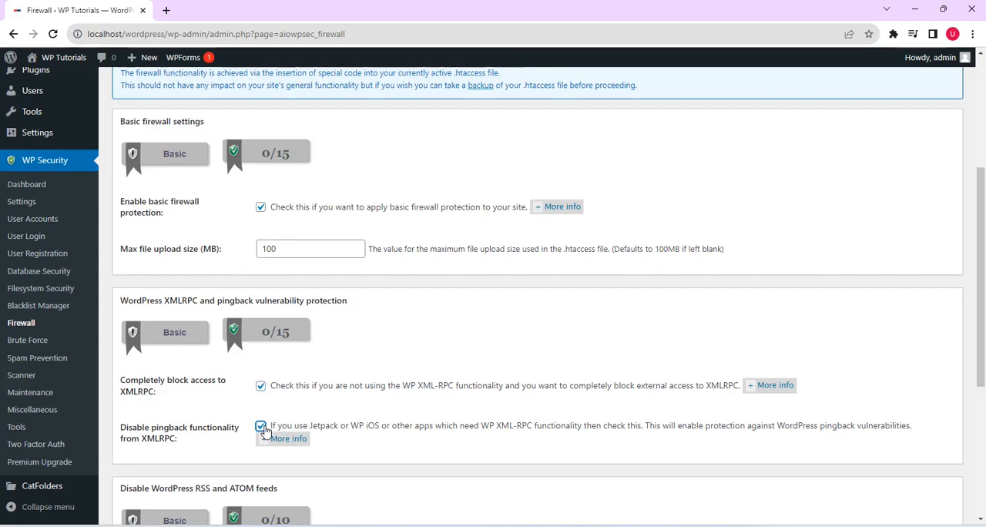
pyautogui.moveTo(982, 320); pyautogui.dragTo(985, 447)
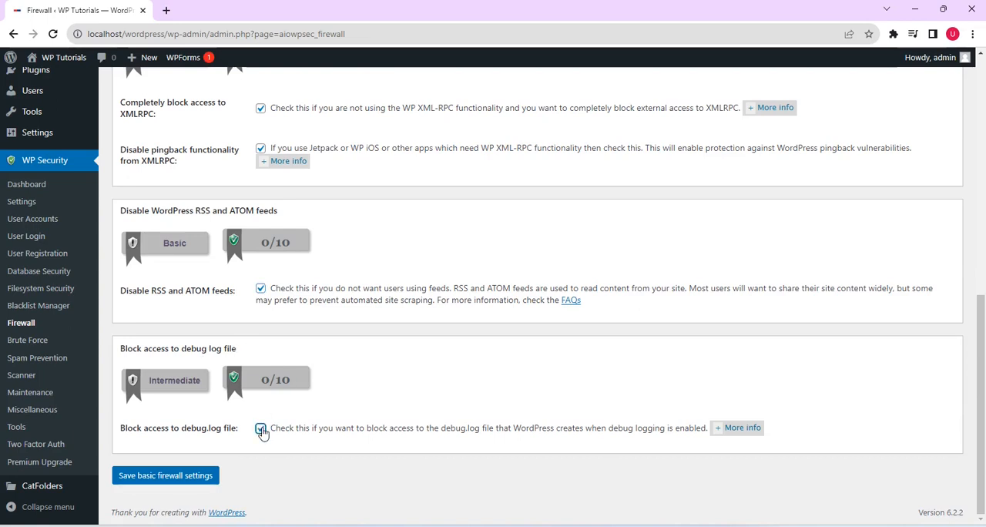
pyautogui.click(165, 475)
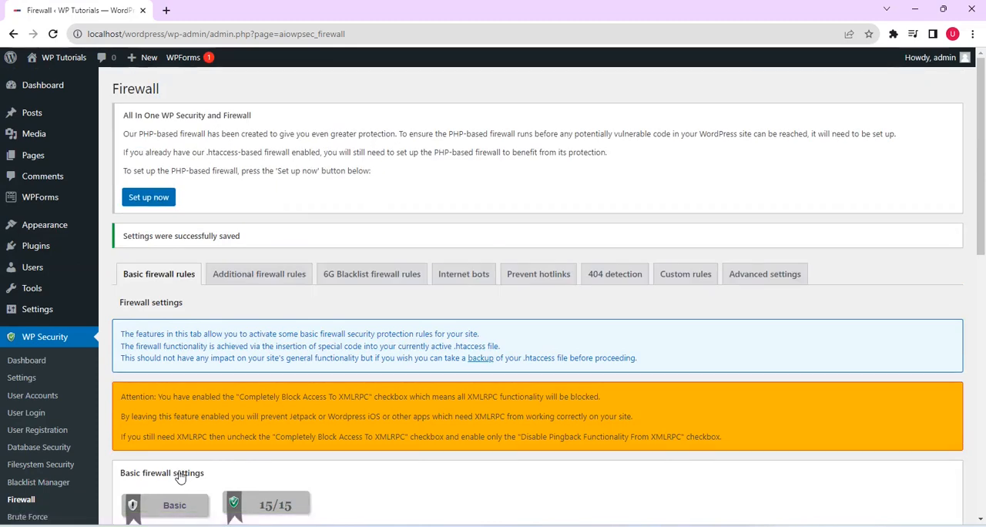
# Step: Turn off the complete block of XMLRPC access and save the basic firewall settings
pyautogui.scroll(-4, 275, 402)
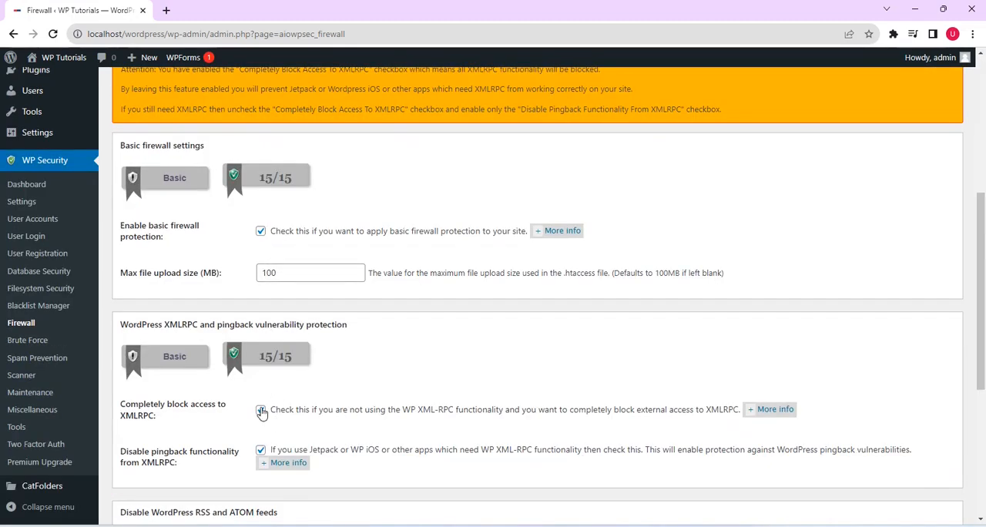
pyautogui.click(262, 411)
pyautogui.moveTo(984, 256); pyautogui.dragTo(985, 388)
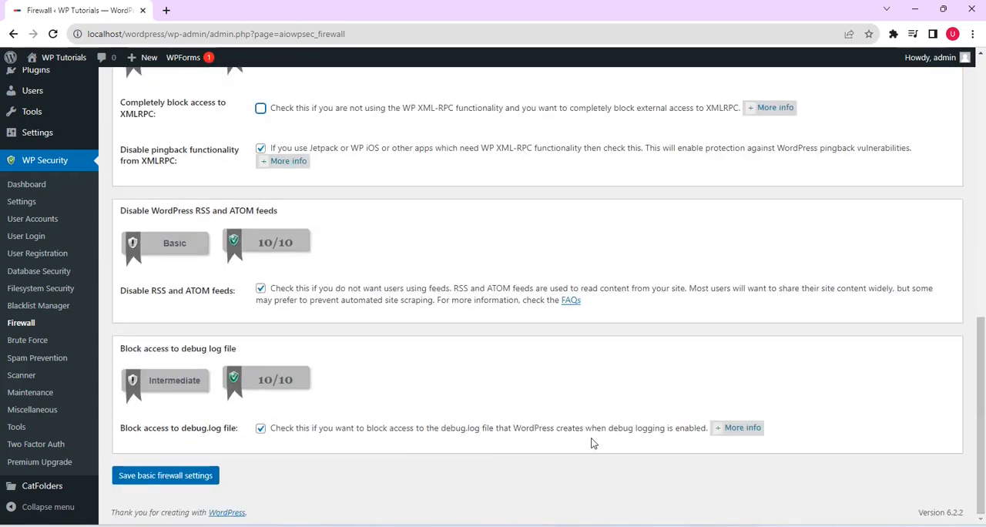
pyautogui.click(190, 477)
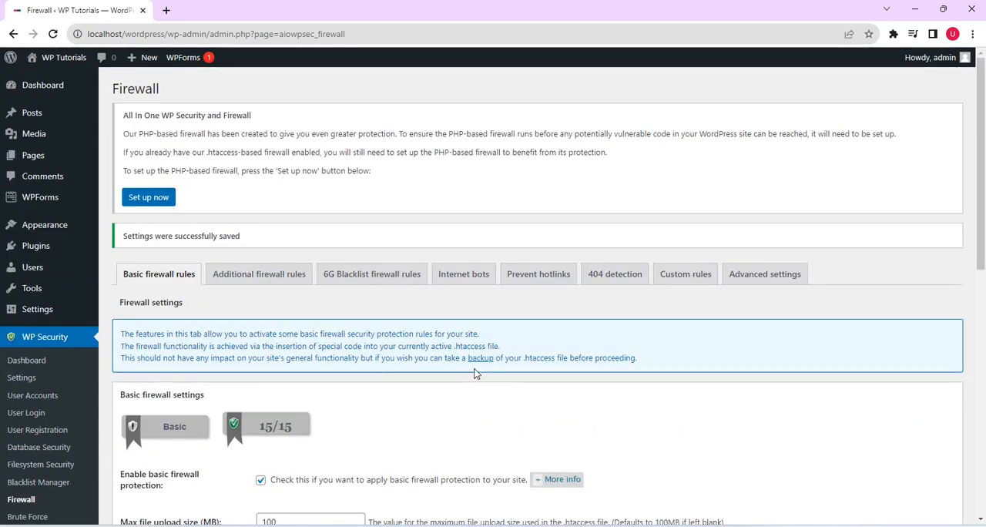
# Step: Enable blocking of fake Googlebots in the firewall's internet bot settings and save them
pyautogui.click(459, 274)
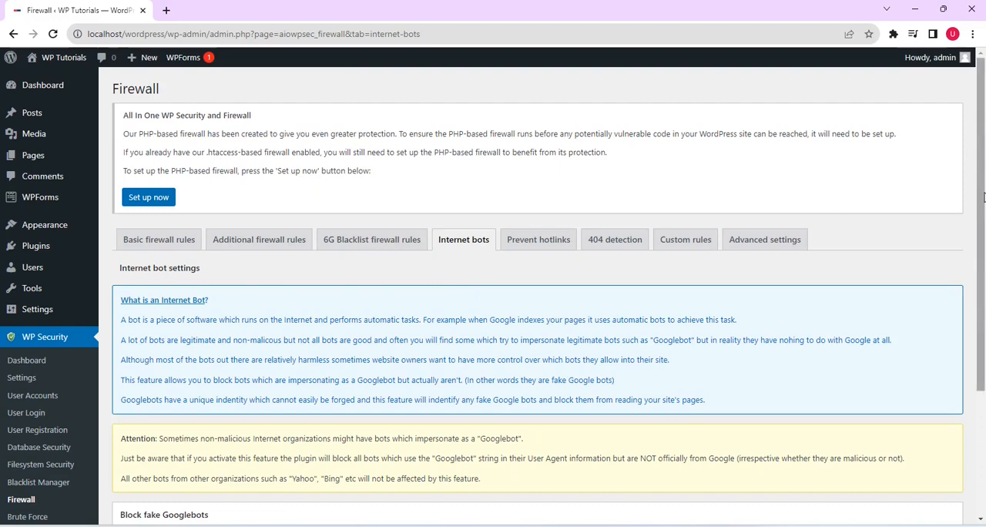
pyautogui.moveTo(983, 197); pyautogui.dragTo(979, 339)
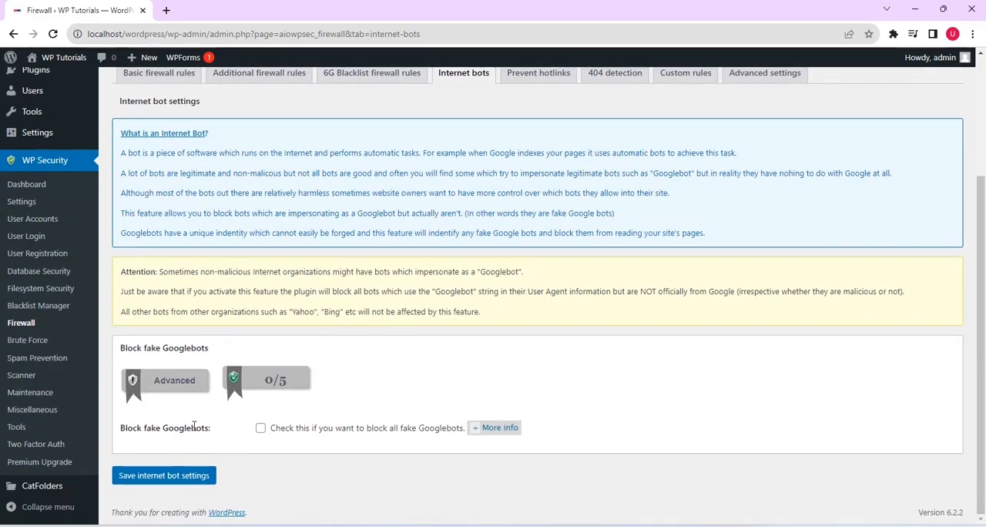
pyautogui.click(260, 428)
pyautogui.click(186, 477)
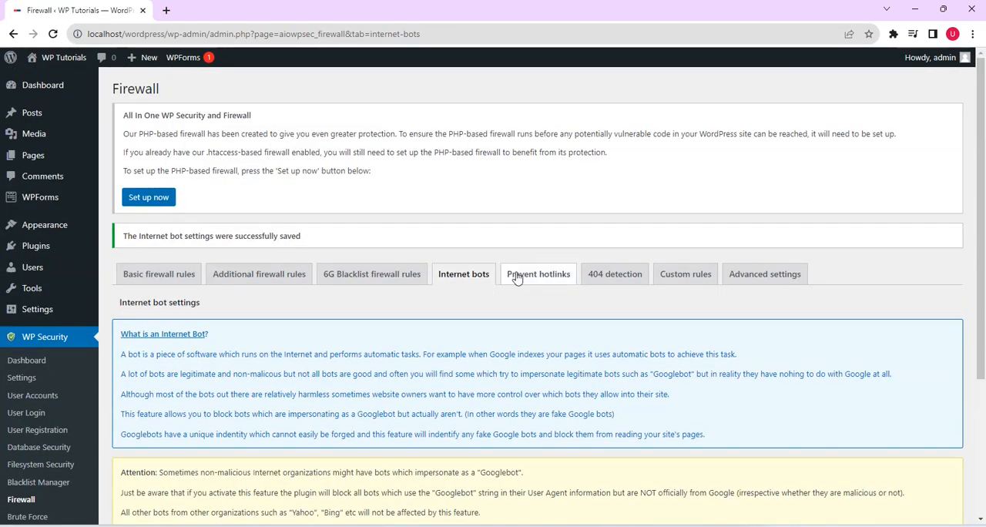
# Step: Follow the relocated hotlink prevention feature to file protection, prevent access to WP default install files, and save the settings
pyautogui.click(541, 274)
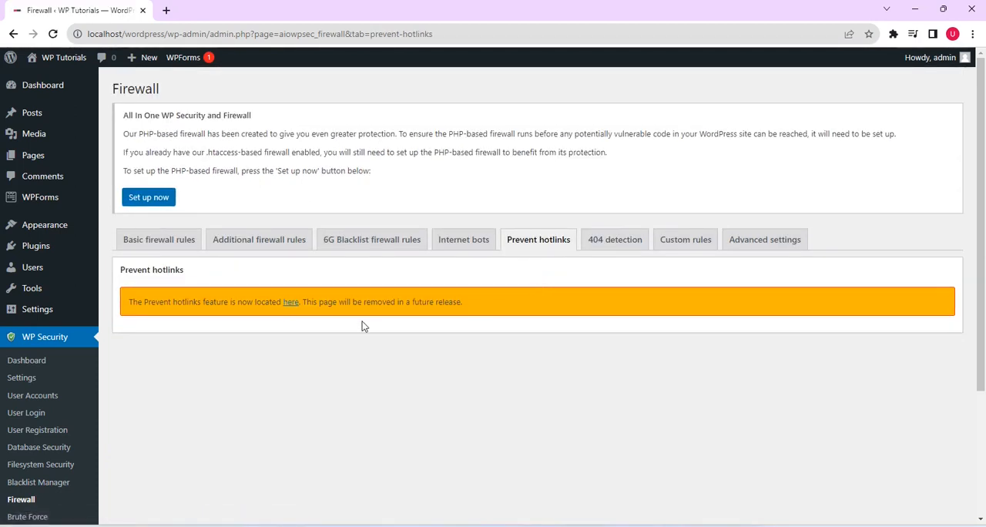
pyautogui.click(286, 302)
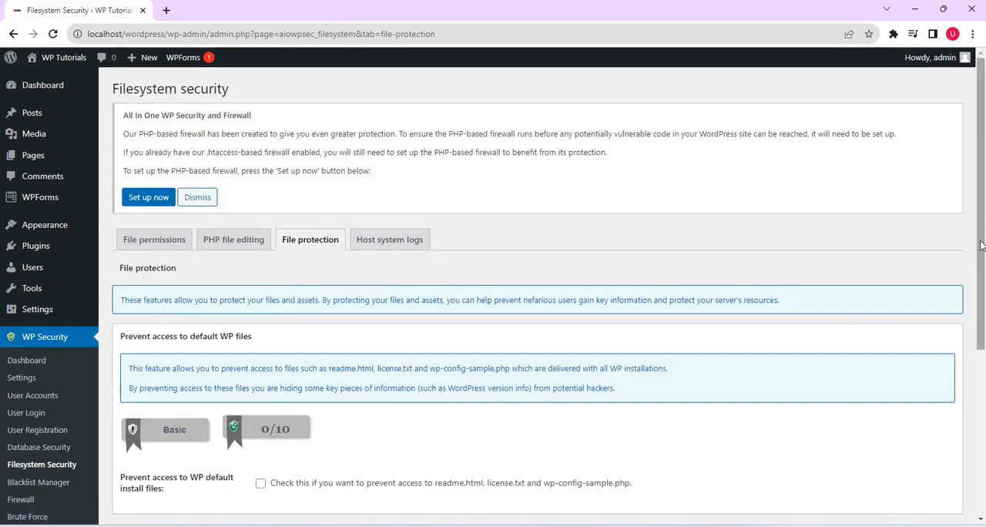
pyautogui.moveTo(983, 245); pyautogui.dragTo(983, 332)
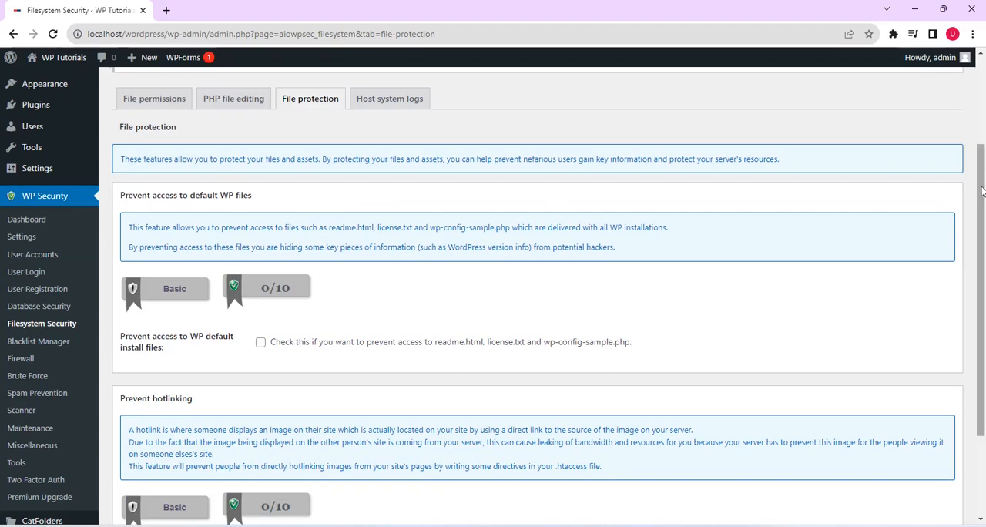
pyautogui.scroll(-3, 581, 265)
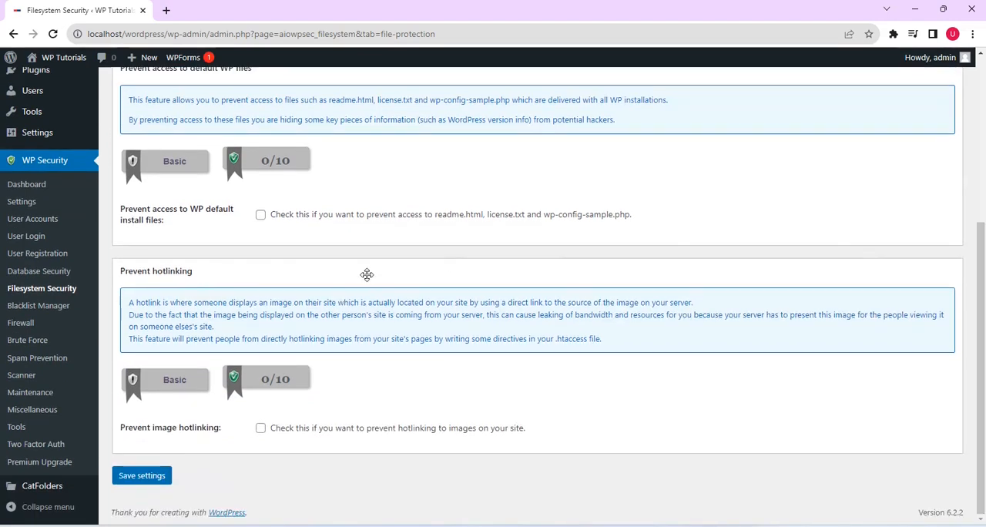
pyautogui.click(260, 216)
pyautogui.click(144, 476)
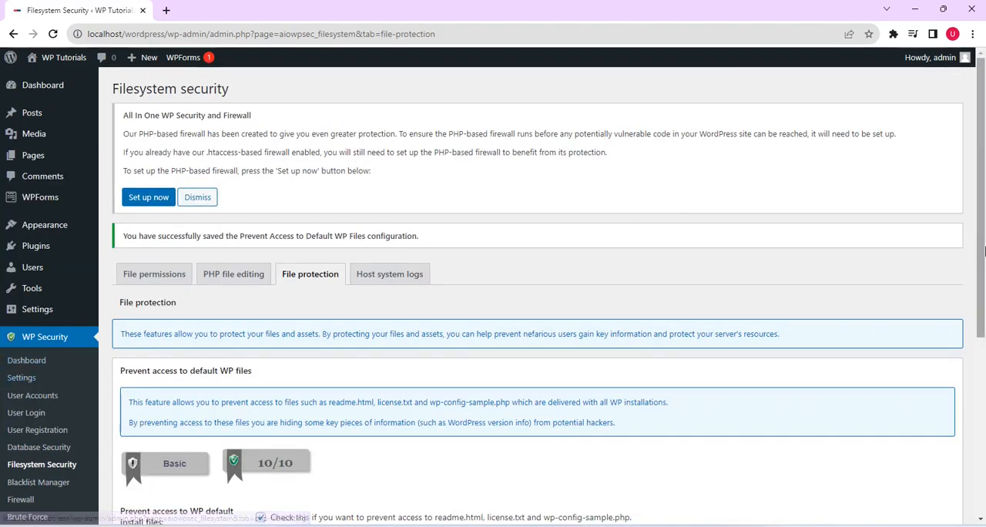
# Step: Enable the rename login page feature in the brute force settings with a custom login page slug and save
pyautogui.scroll(-2, 771, 293)
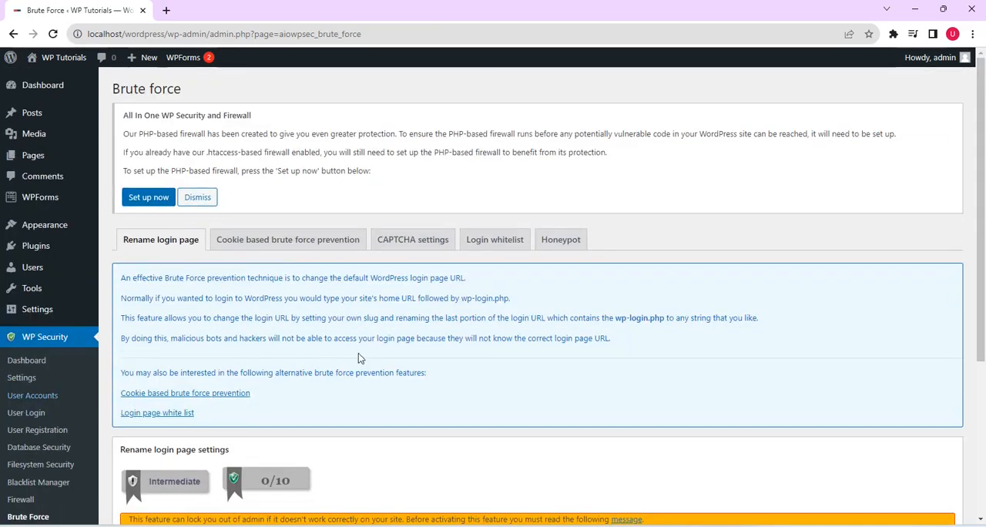
pyautogui.moveTo(984, 167); pyautogui.dragTo(984, 354)
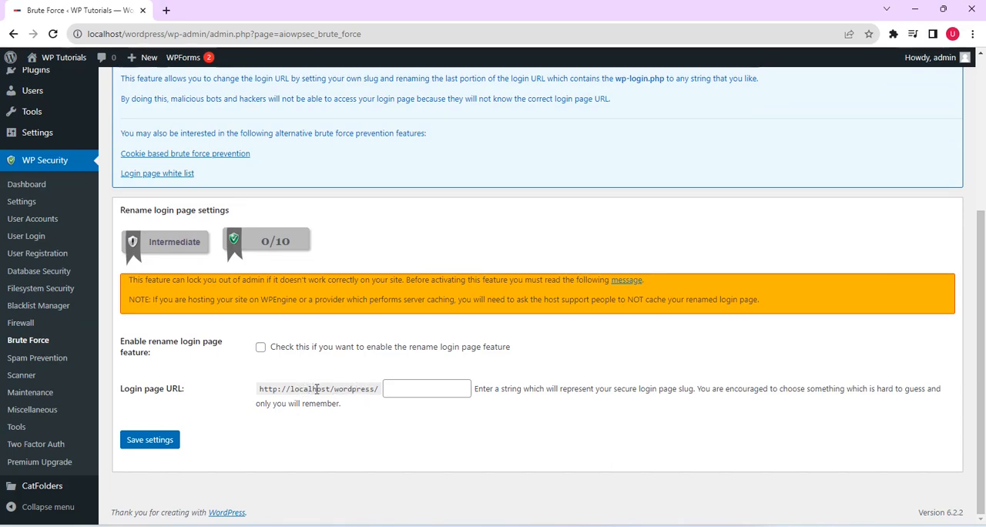
pyautogui.click(424, 388)
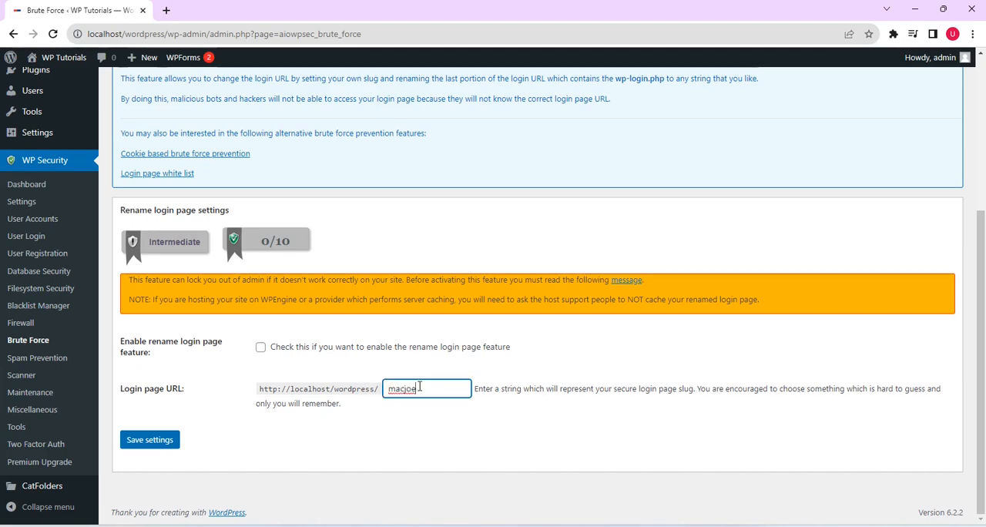
pyautogui.click(261, 348)
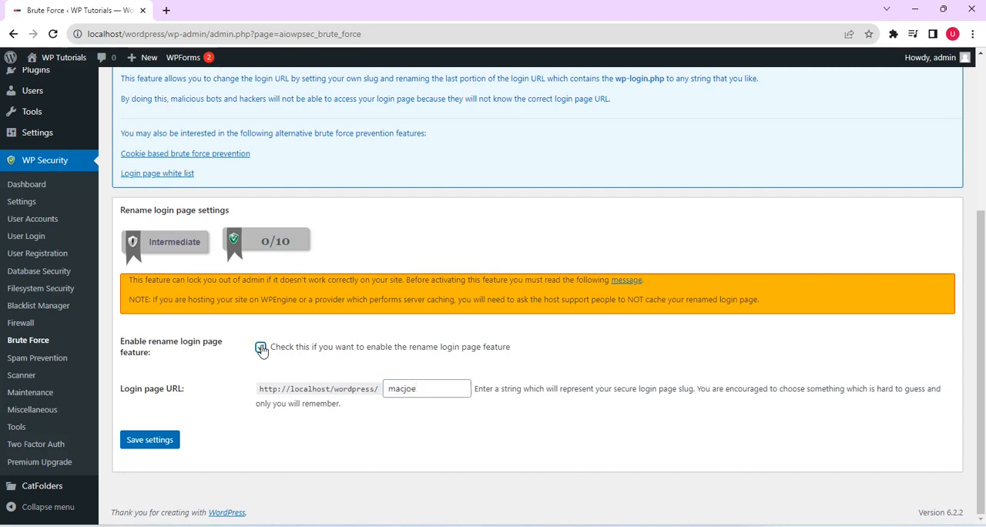
pyautogui.click(150, 440)
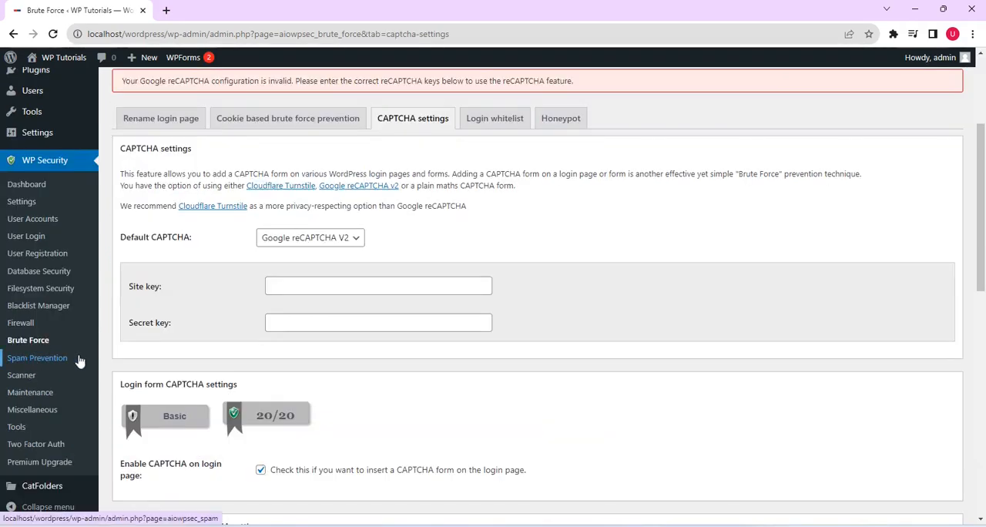
# Step: Enable spambot comment detection with detected comments discarded and spam comments trashed after 14 days, and save the spam prevention settings
pyautogui.click(38, 360)
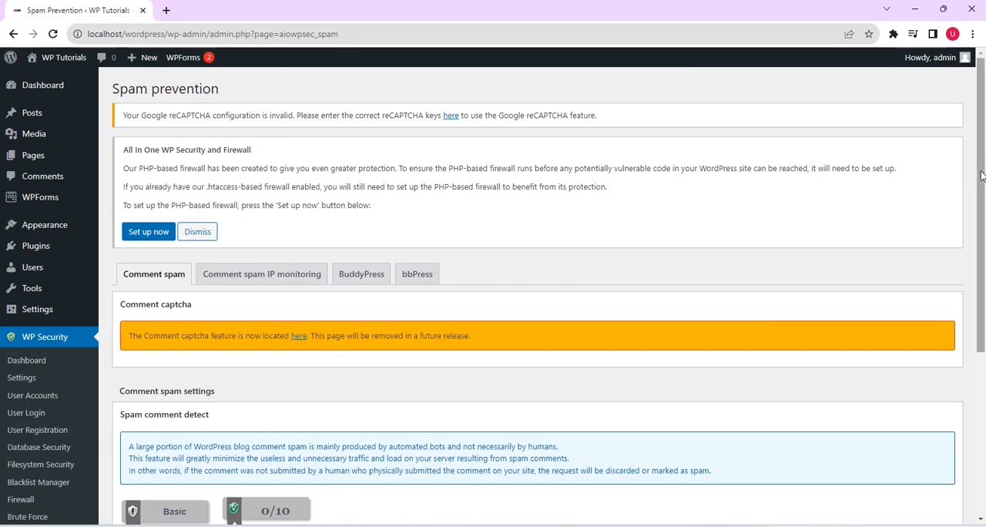
pyautogui.moveTo(982, 176); pyautogui.dragTo(982, 347)
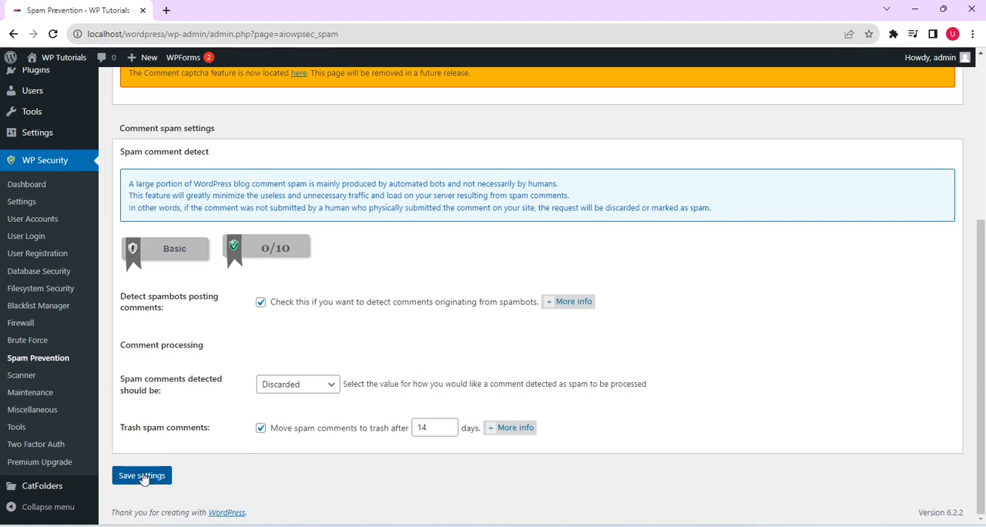
pyautogui.click(143, 476)
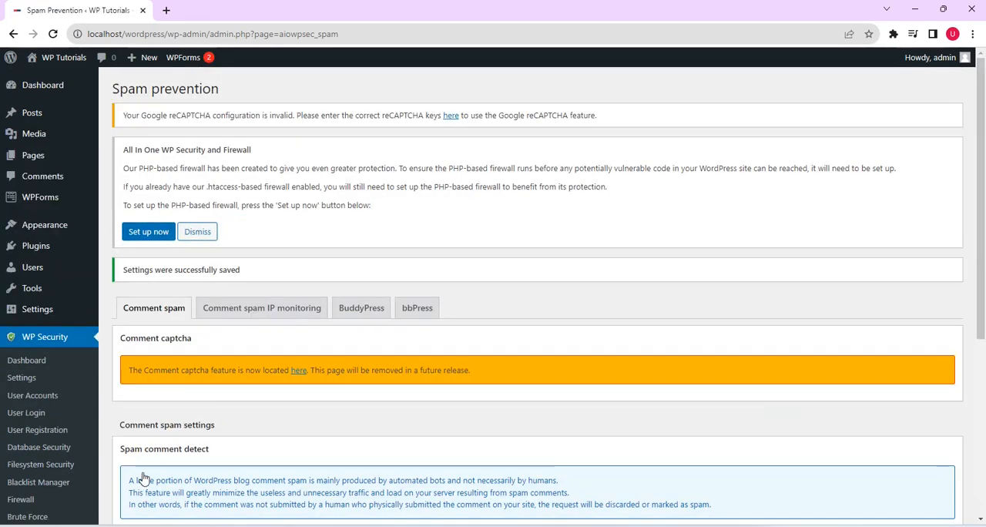
# Step: Enable the scanner's automated file change detection scan, set its interval to 12 hours, and save the settings
pyautogui.scroll(-3, 143, 478)
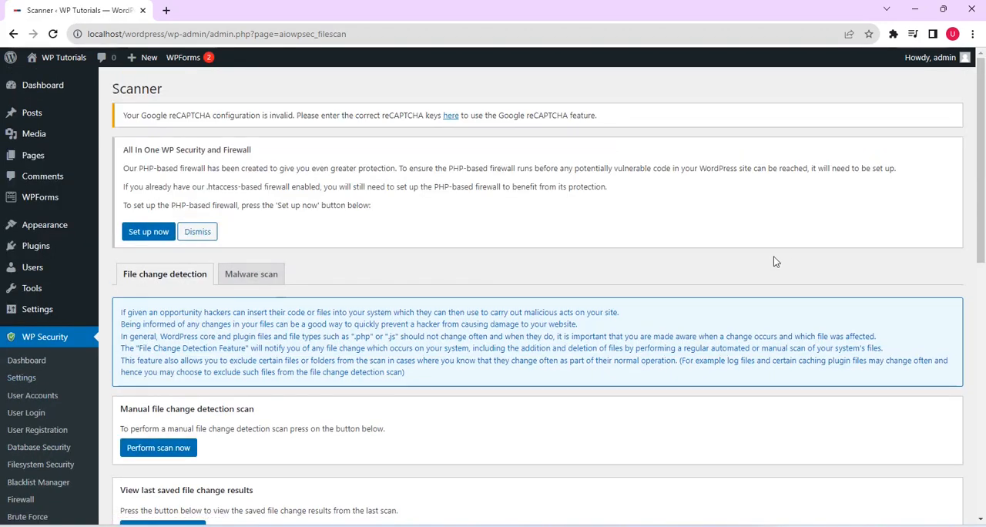
pyautogui.moveTo(985, 201); pyautogui.dragTo(977, 337)
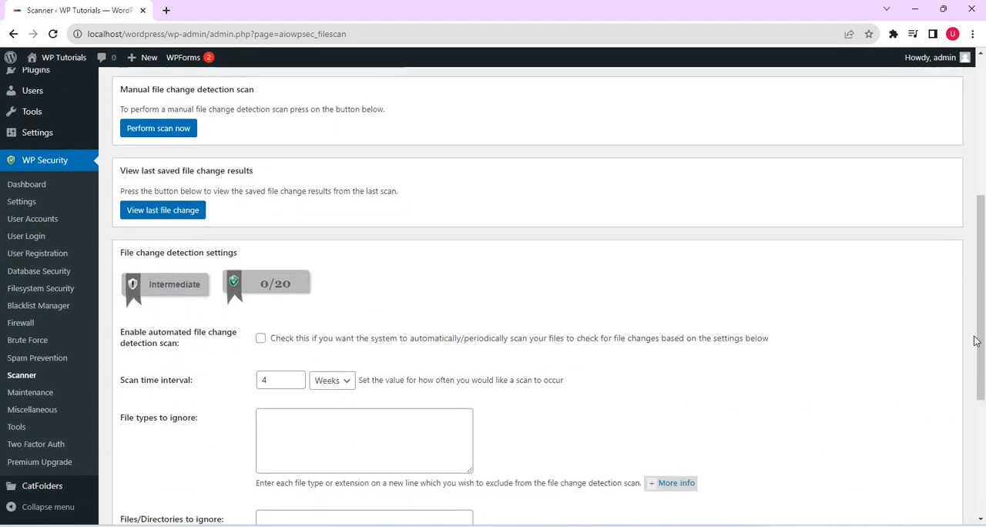
pyautogui.click(261, 339)
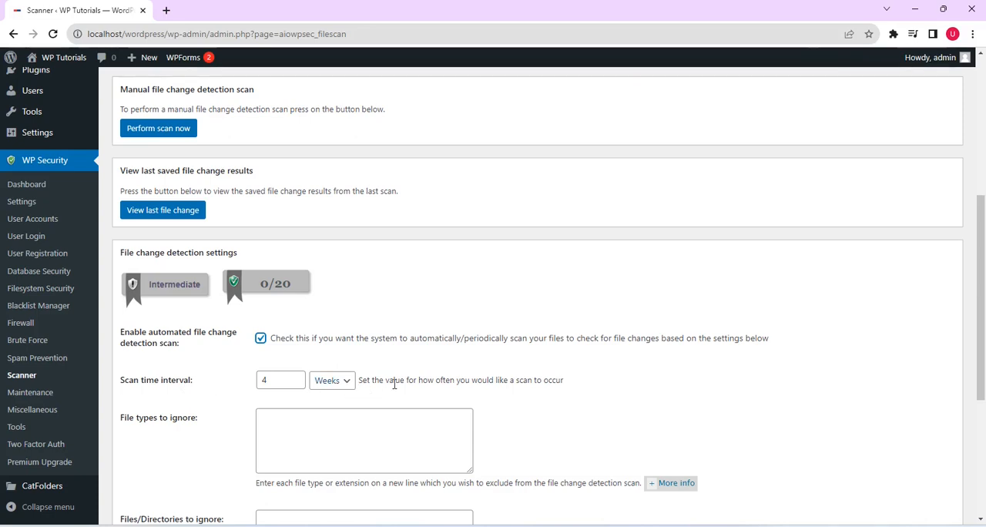
pyautogui.click(348, 385)
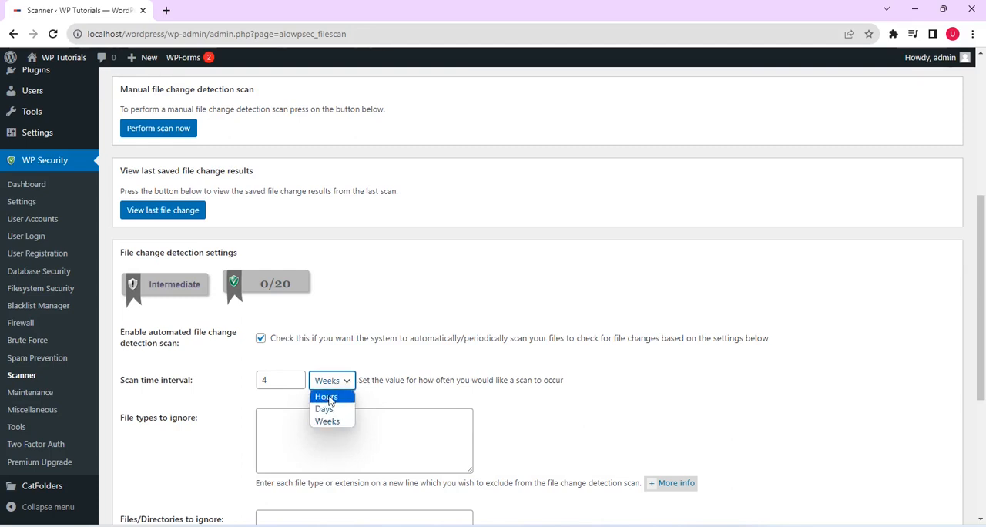
pyautogui.click(327, 397)
pyautogui.click(287, 379)
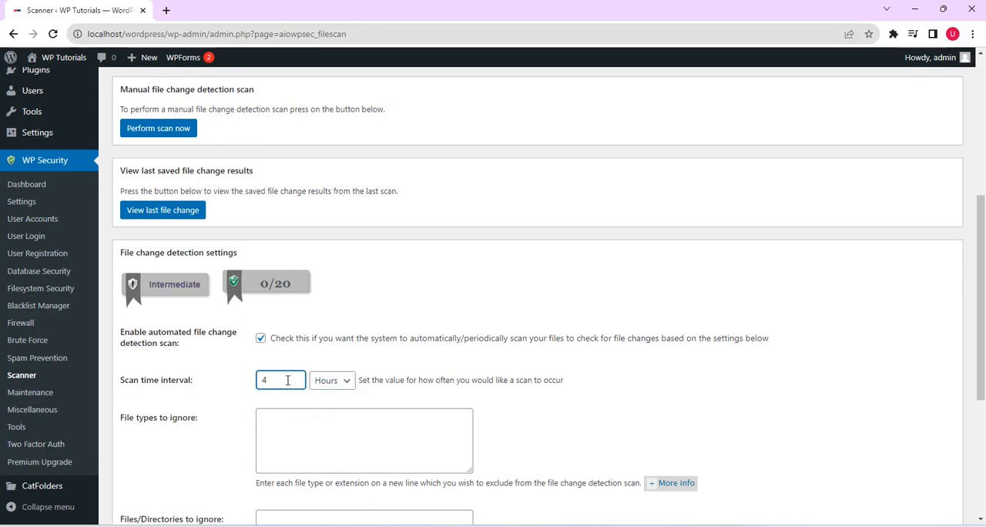
pyautogui.press('BackSpace')
pyautogui.moveTo(982, 254); pyautogui.dragTo(983, 365)
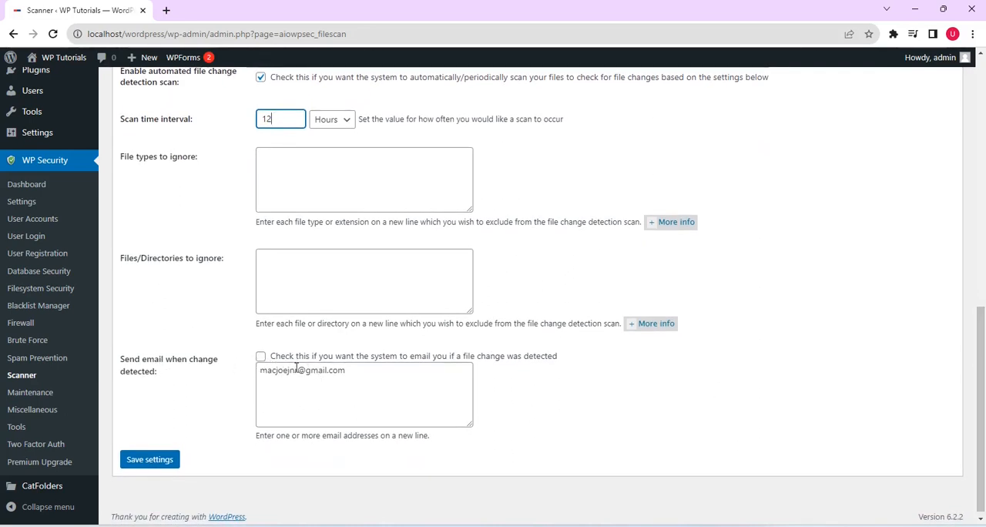
pyautogui.click(149, 462)
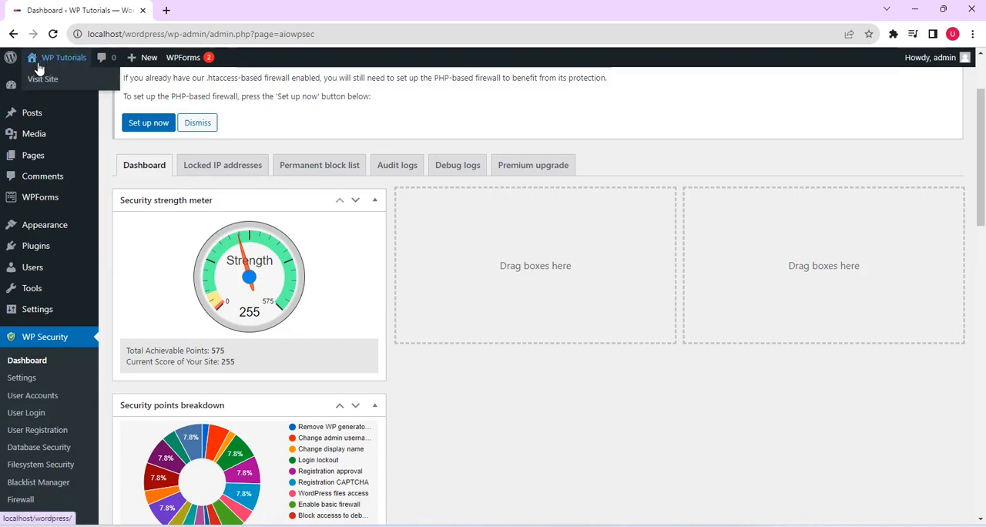
# Step: Return to the main WordPress dashboard and log out of the admin account
pyautogui.click(25, 90)
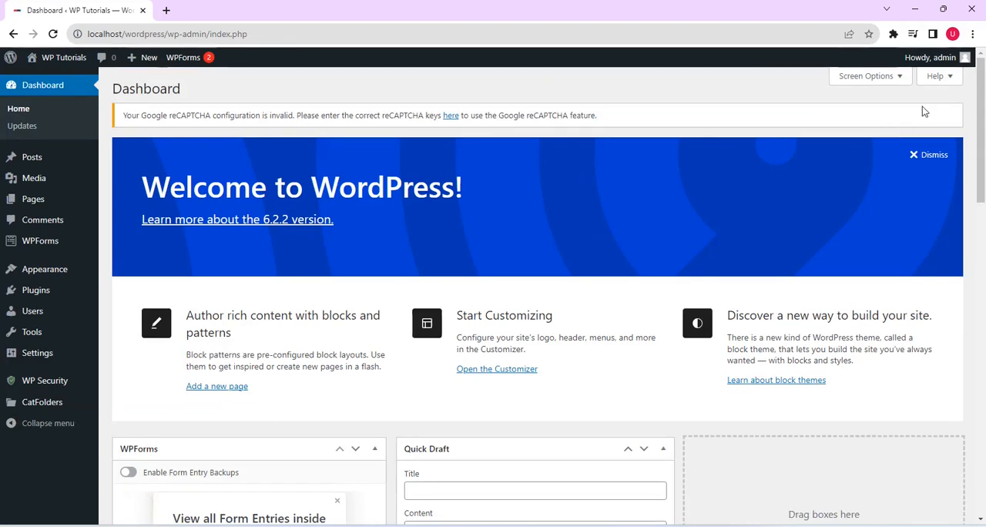
pyautogui.moveTo(961, 62)
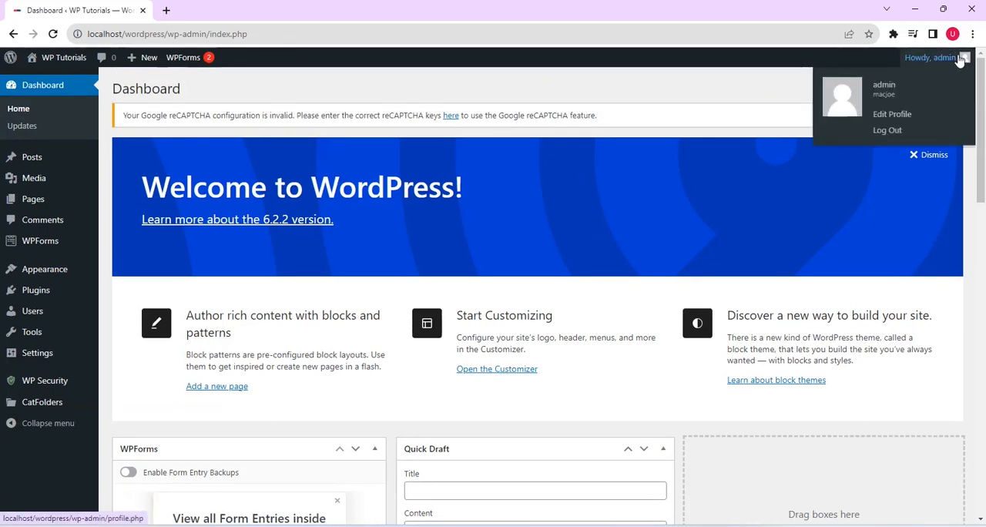
pyautogui.click(888, 130)
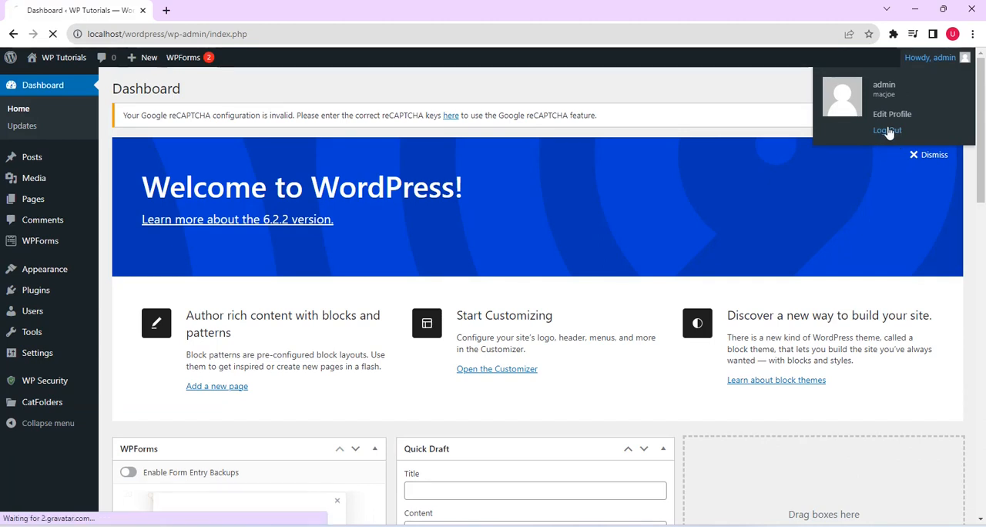